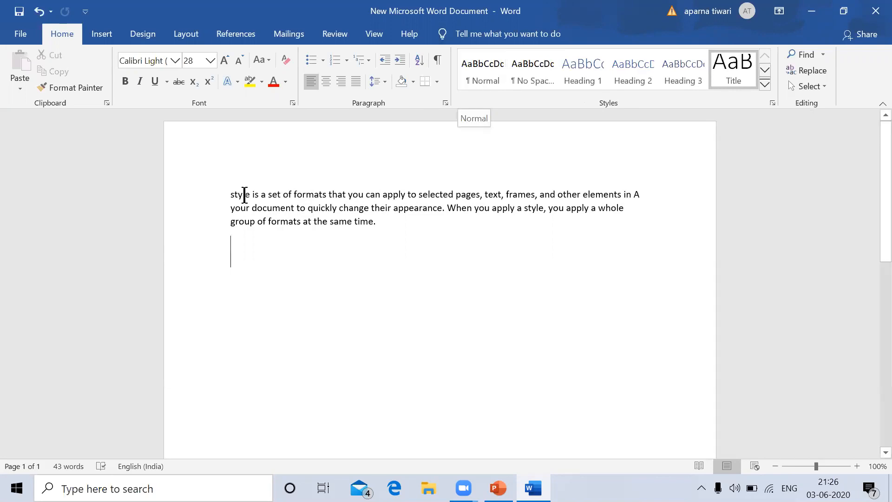
pyautogui.moveTo(231, 195); pyautogui.dragTo(289, 211)
pyautogui.moveTo(289, 211); pyautogui.dragTo(389, 227)
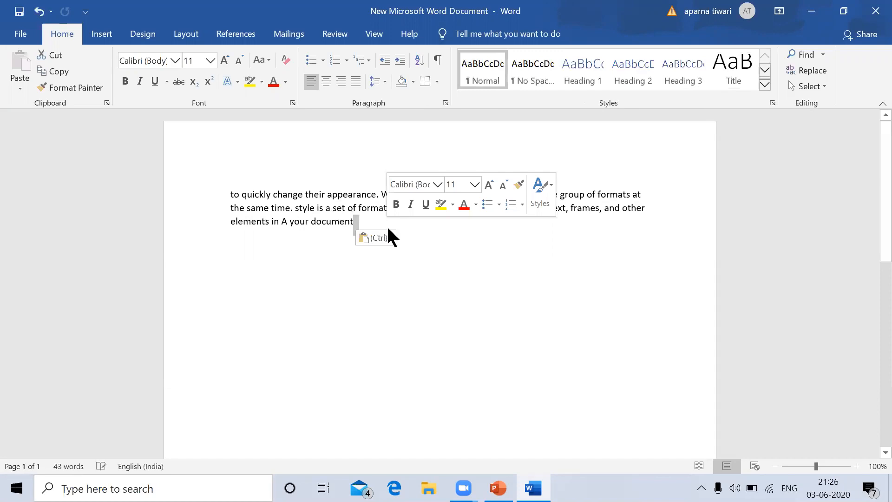
pyautogui.hotkey('ctrl', 'z')
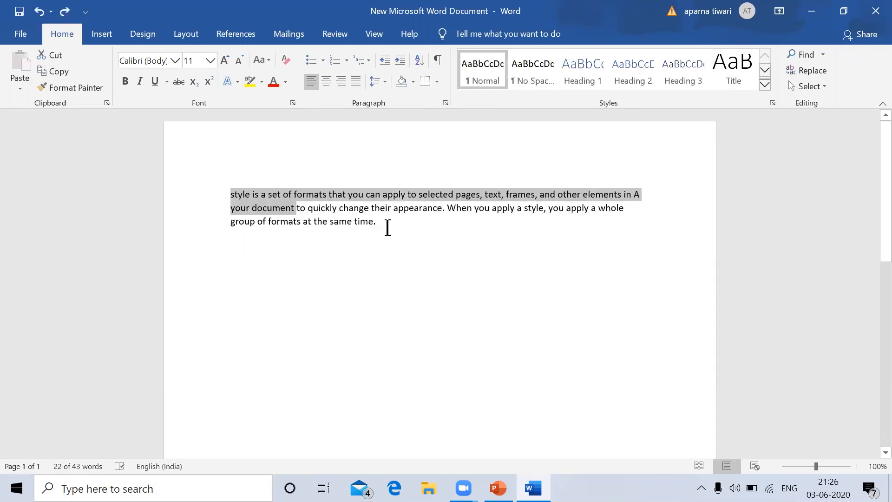
# Step: Apply the Heading 1 style to all the text in the document
pyautogui.hotkey('ctrl', 'a')
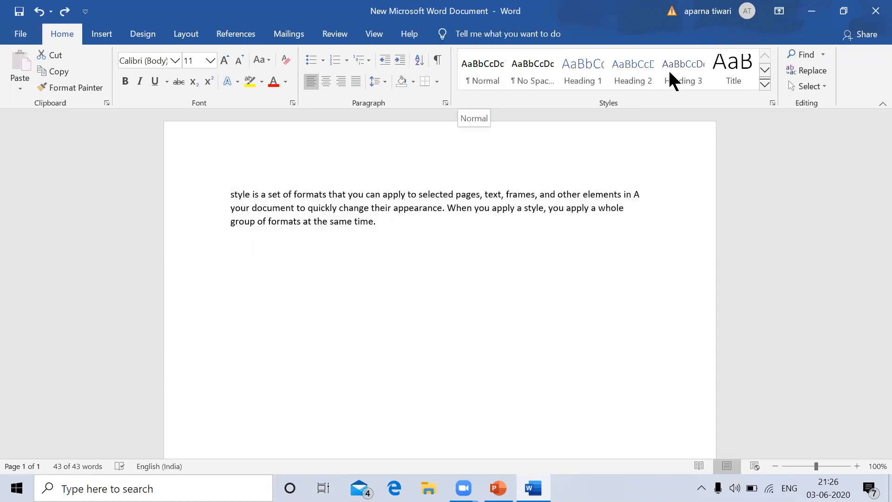
pyautogui.click(762, 80)
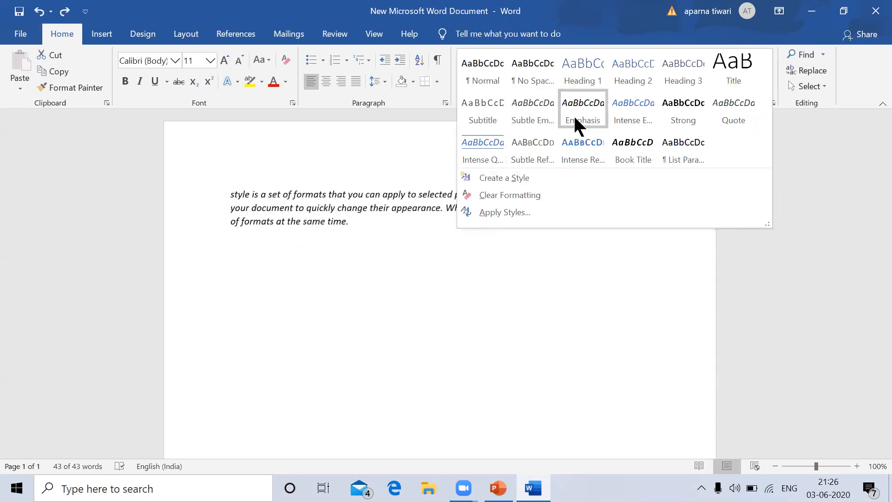
pyautogui.click(586, 66)
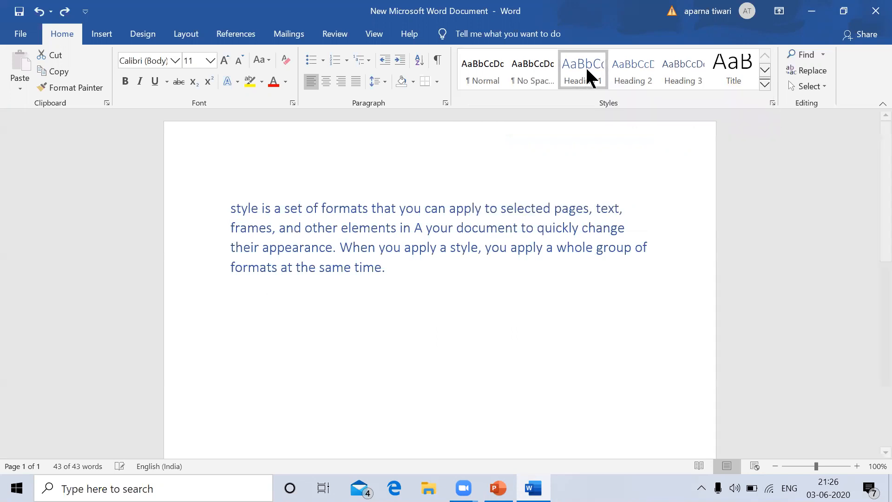
pyautogui.click(638, 185)
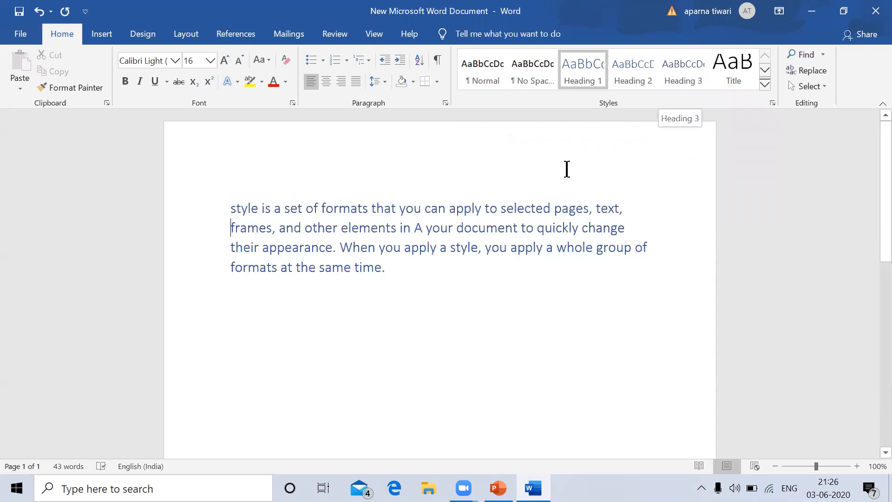
pyautogui.click(765, 85)
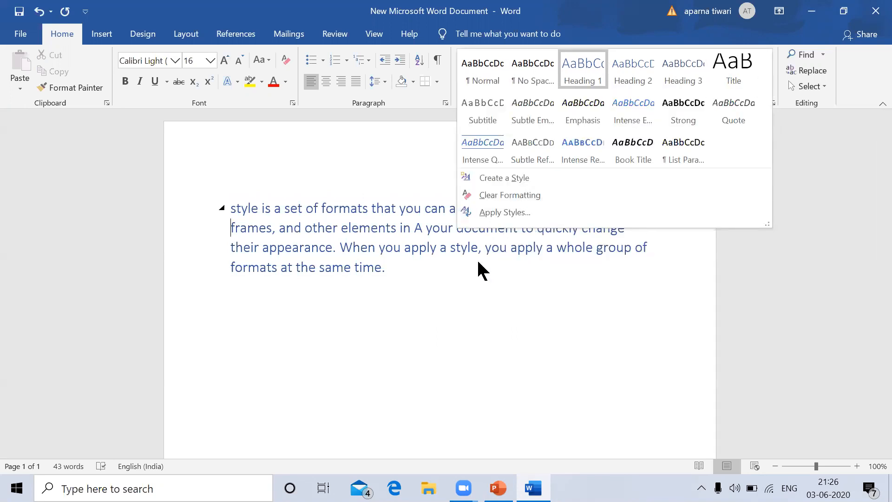
pyautogui.click(454, 309)
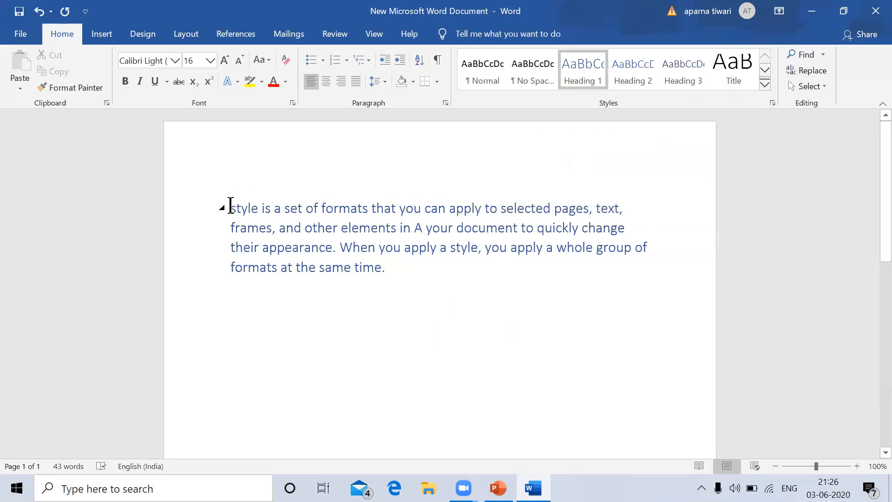
# Step: Select the whole text and set its style to Heading 3 through Apply Styles
pyautogui.hotkey('ctrl', 'a')
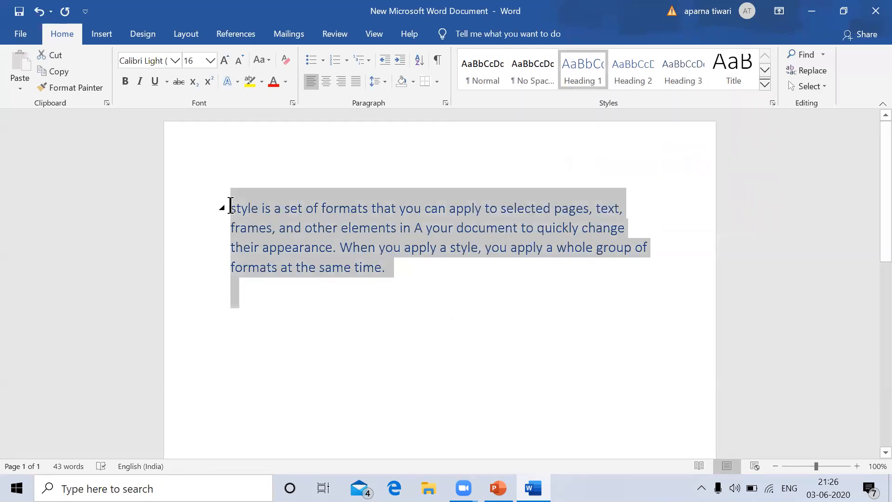
pyautogui.click(765, 84)
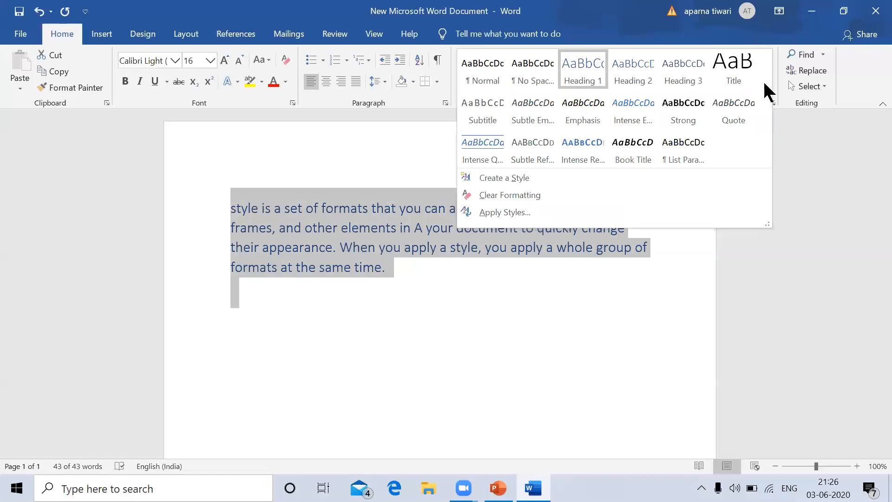
pyautogui.click(523, 212)
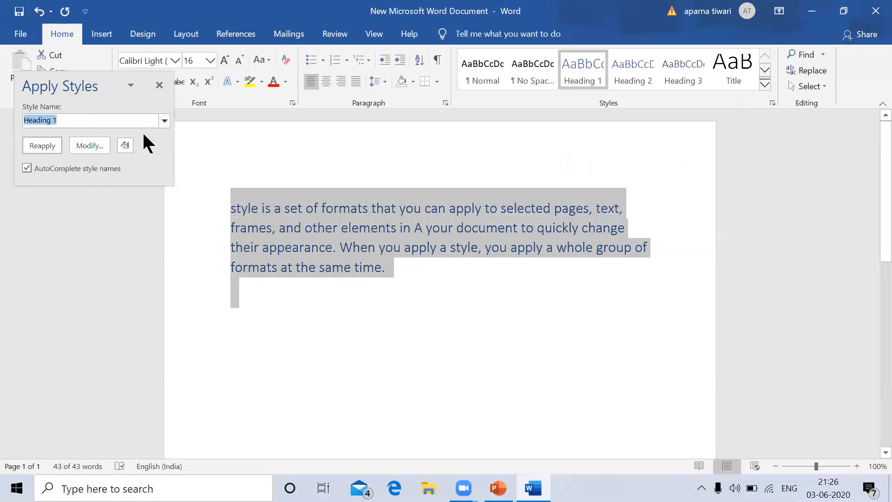
pyautogui.click(164, 120)
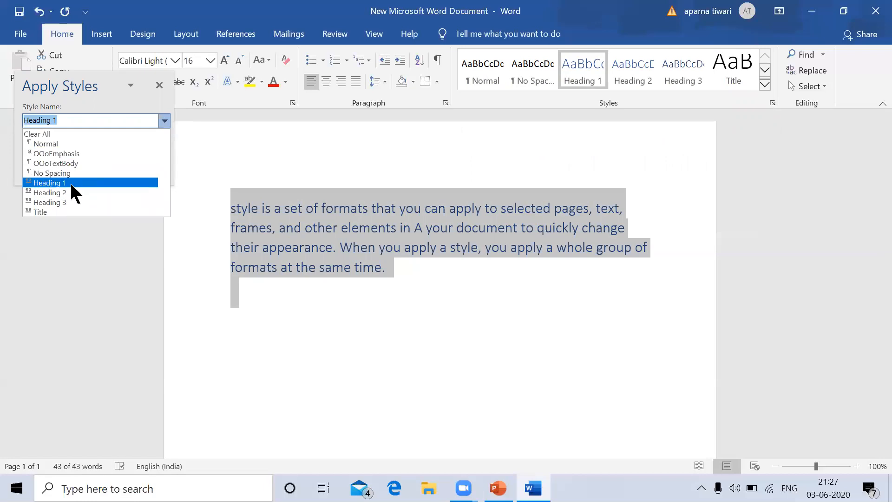
pyautogui.click(67, 200)
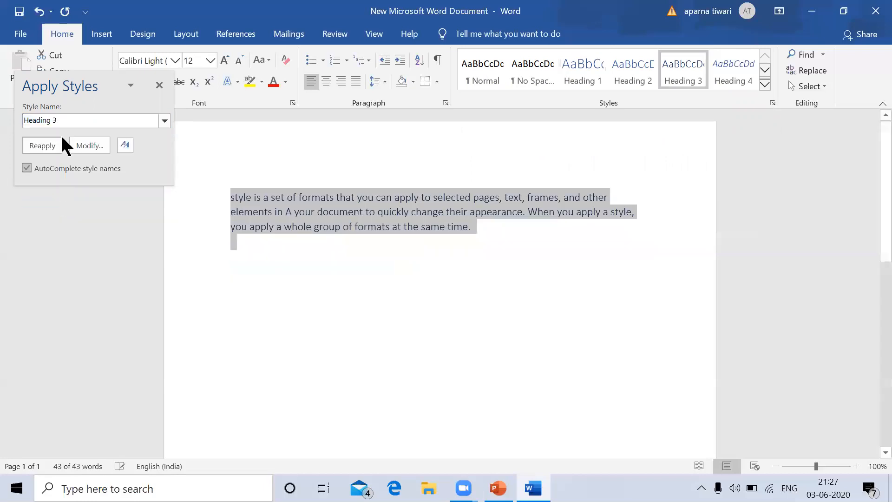
# Step: Change the selected text's style to Heading 2 through Apply Styles
pyautogui.click(165, 120)
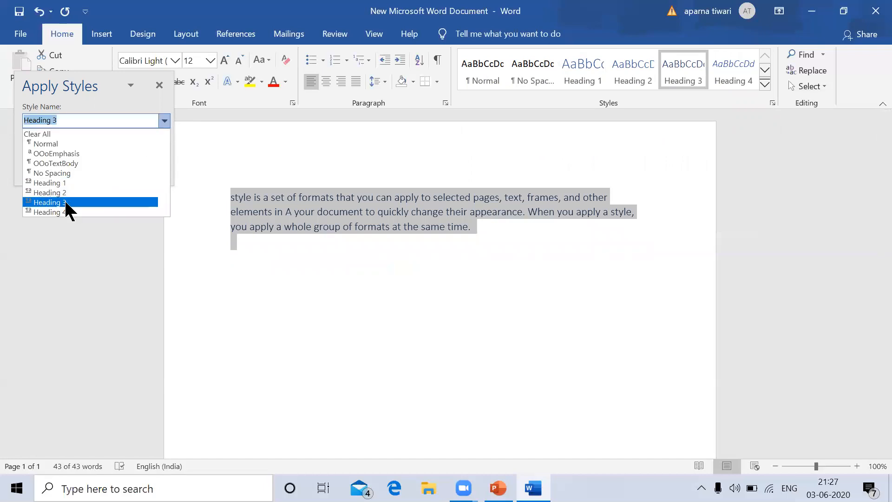
pyautogui.click(65, 201)
pyautogui.click(165, 120)
pyautogui.click(85, 196)
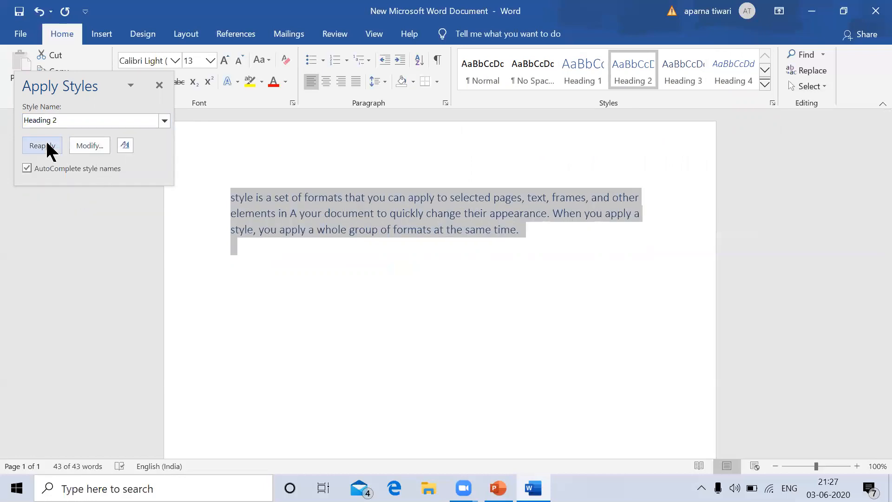
# Step: Modify the Heading 2 style to use Arial at 16 pt in dark green
pyautogui.click(89, 146)
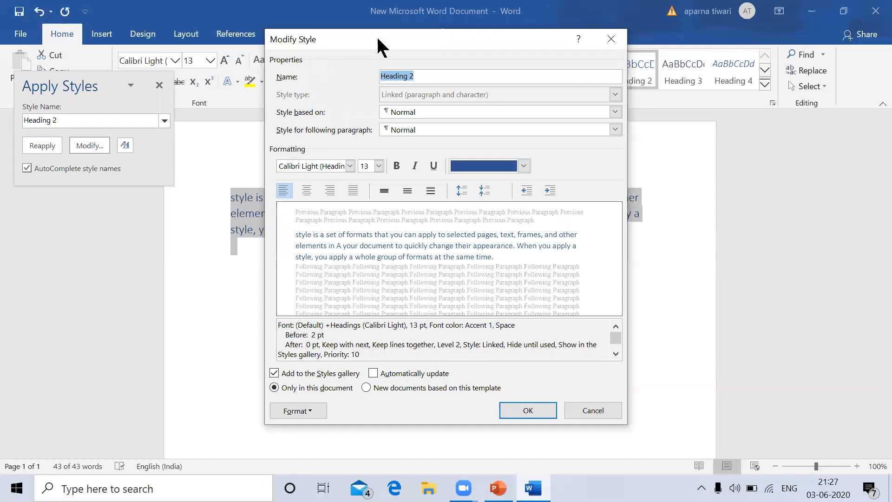
pyautogui.moveTo(376, 35); pyautogui.dragTo(263, 274)
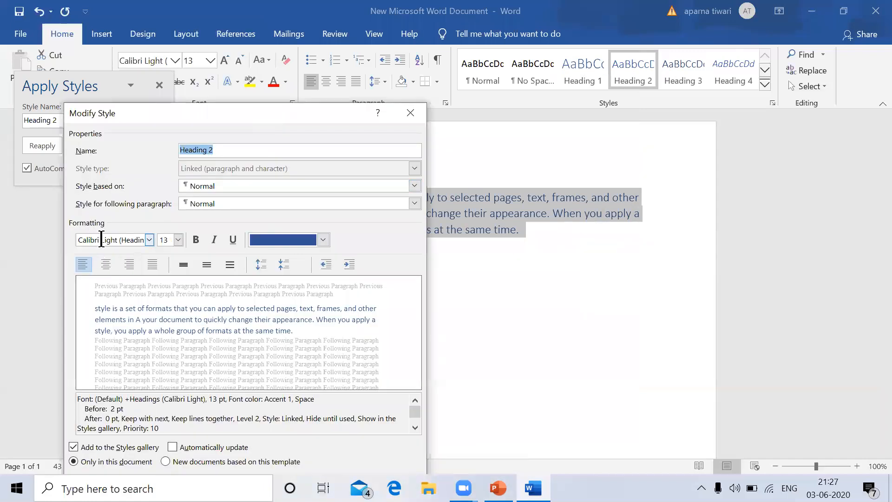
pyautogui.moveTo(208, 107); pyautogui.dragTo(172, 96)
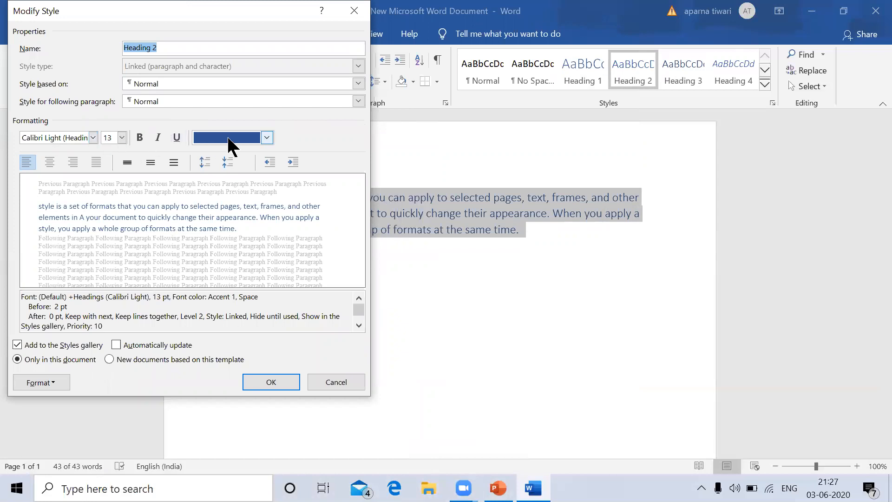
pyautogui.click(93, 137)
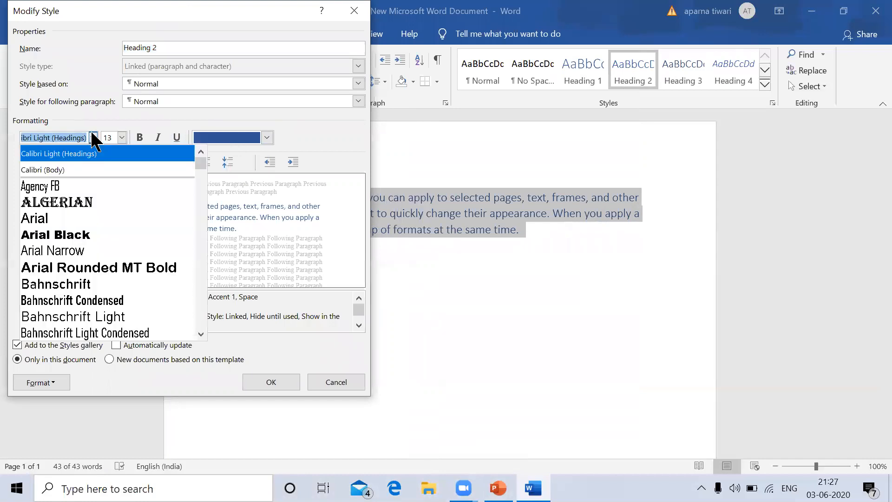
pyautogui.click(70, 219)
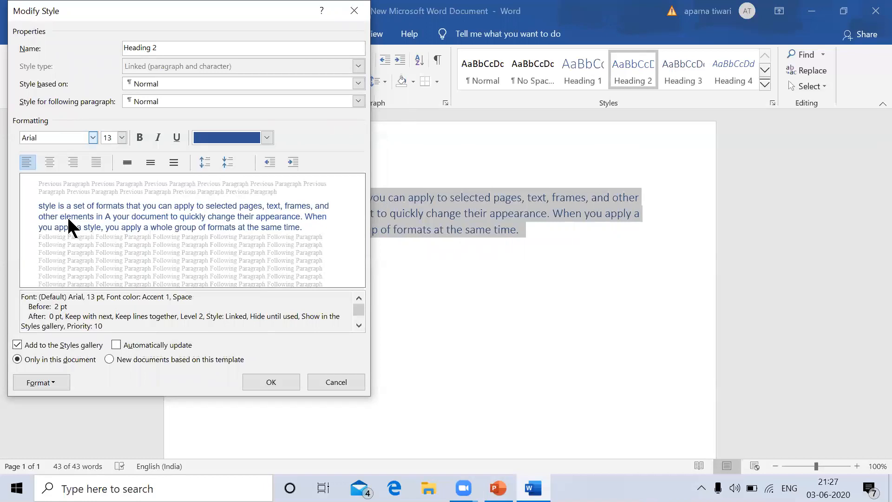
pyautogui.click(121, 134)
pyautogui.click(108, 209)
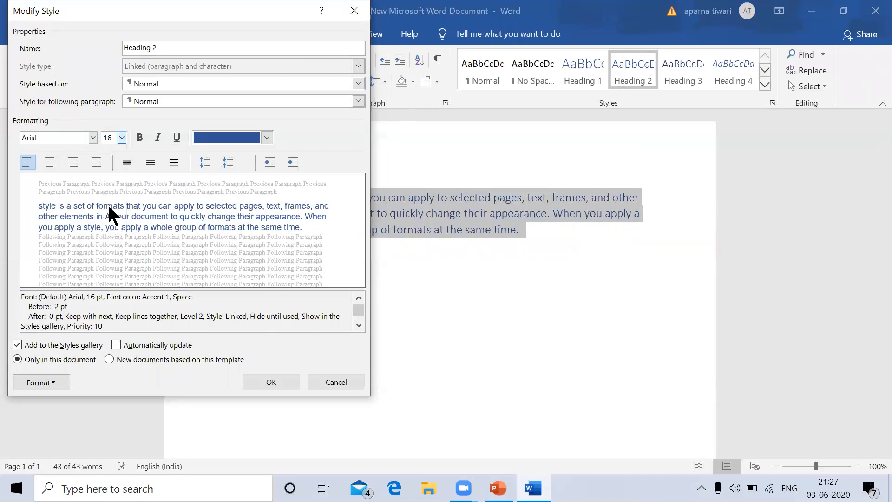
pyautogui.click(267, 139)
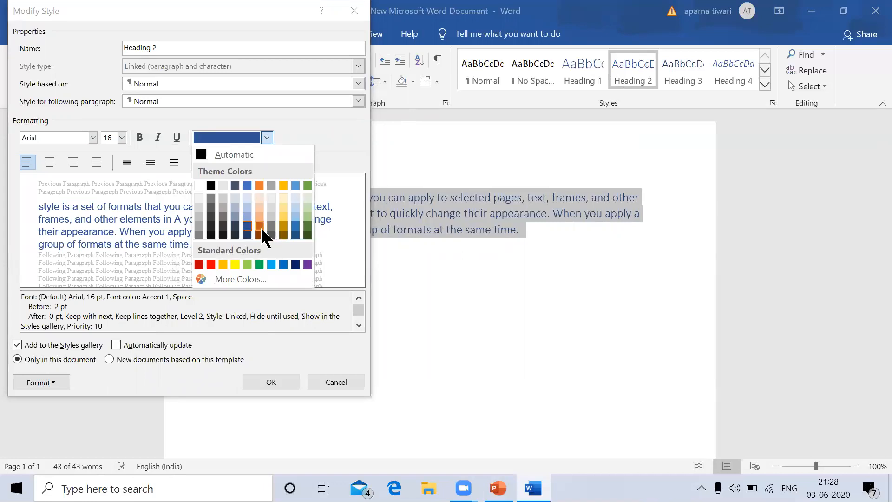
pyautogui.click(308, 227)
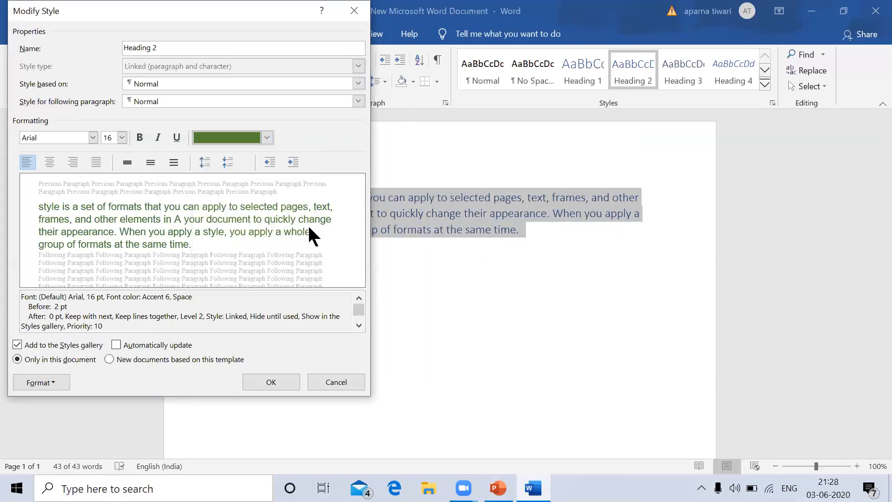
pyautogui.click(277, 376)
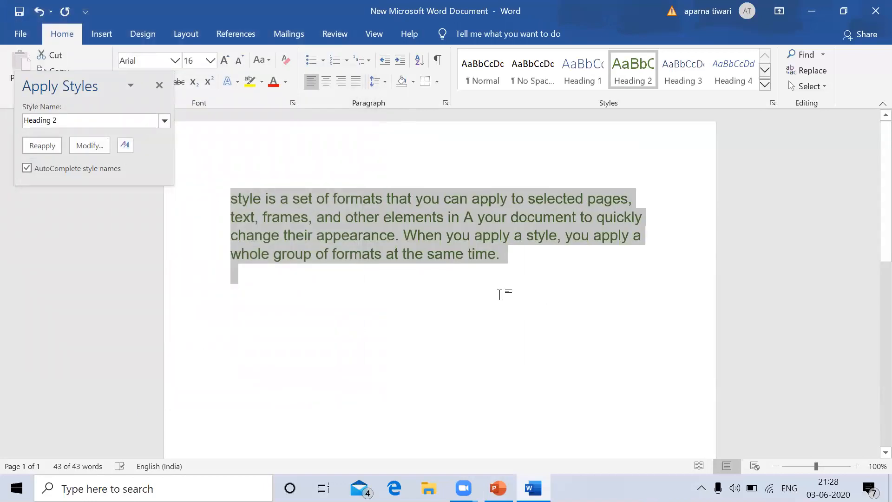
# Step: View the full list of styles, and close both it and Apply Styles
pyautogui.click(126, 144)
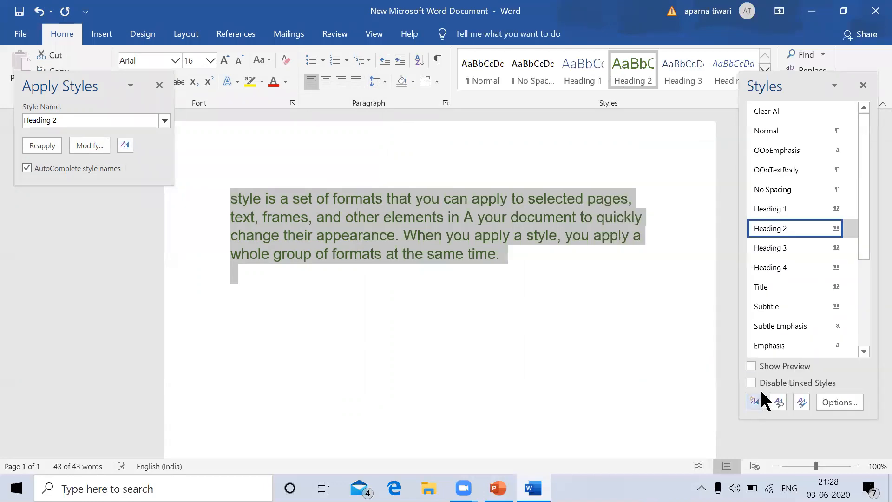
pyautogui.click(863, 85)
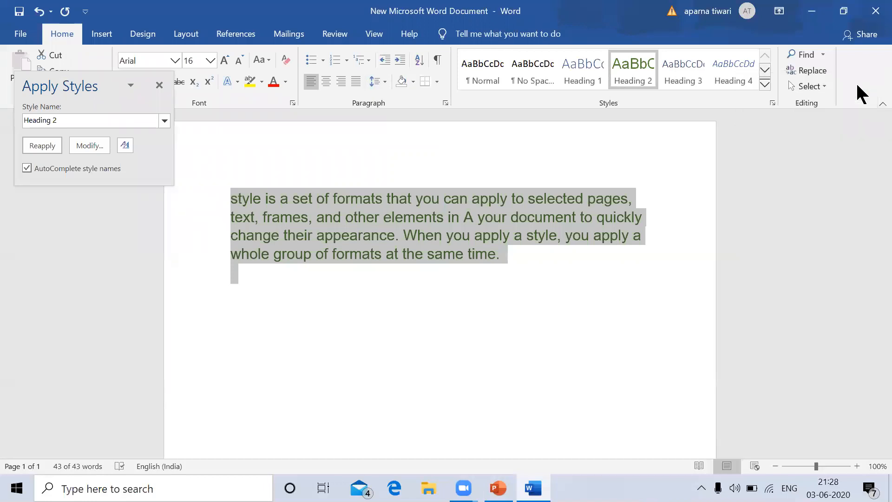
pyautogui.click(159, 86)
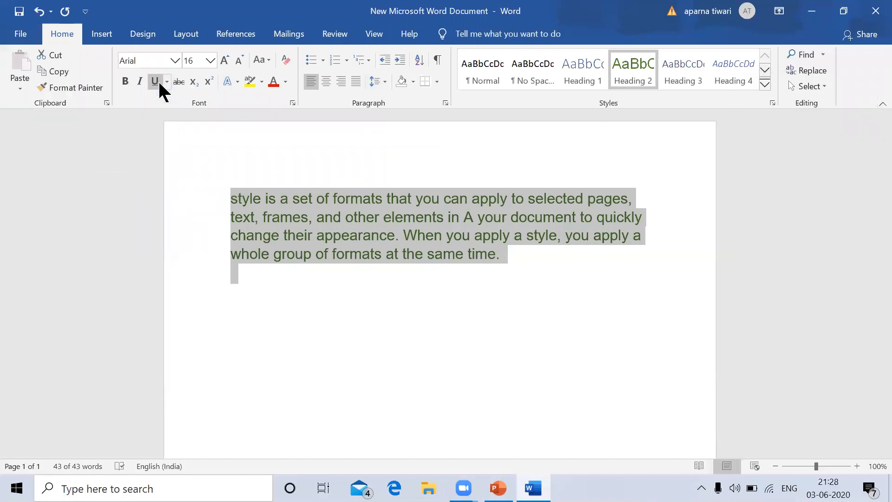
# Step: Start a new style from the selected text's formatting and name it mystyle
pyautogui.click(764, 85)
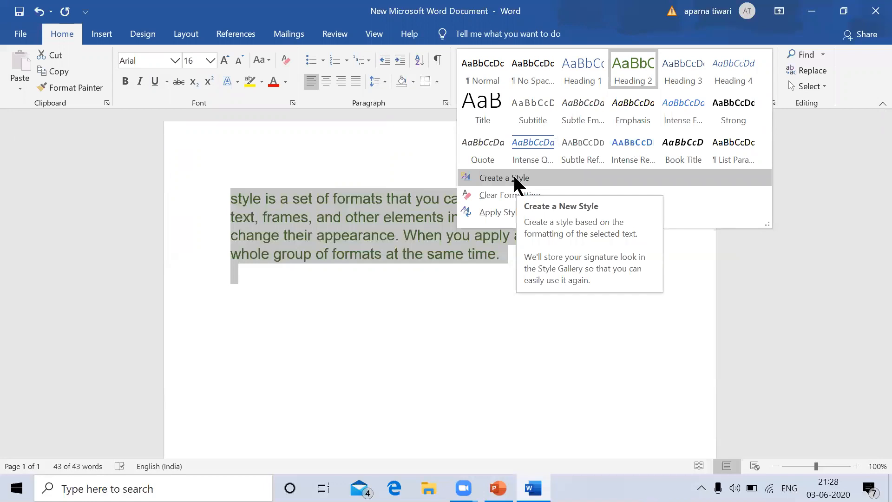
pyautogui.click(253, 341)
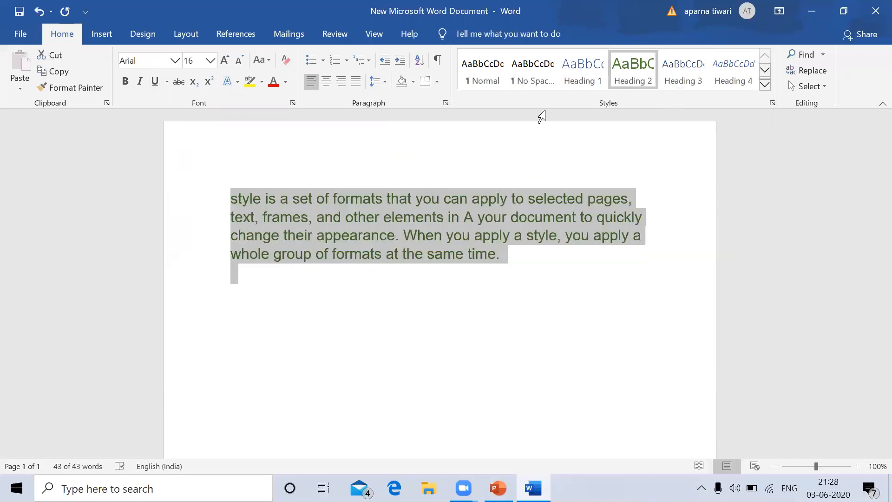
pyautogui.click(765, 82)
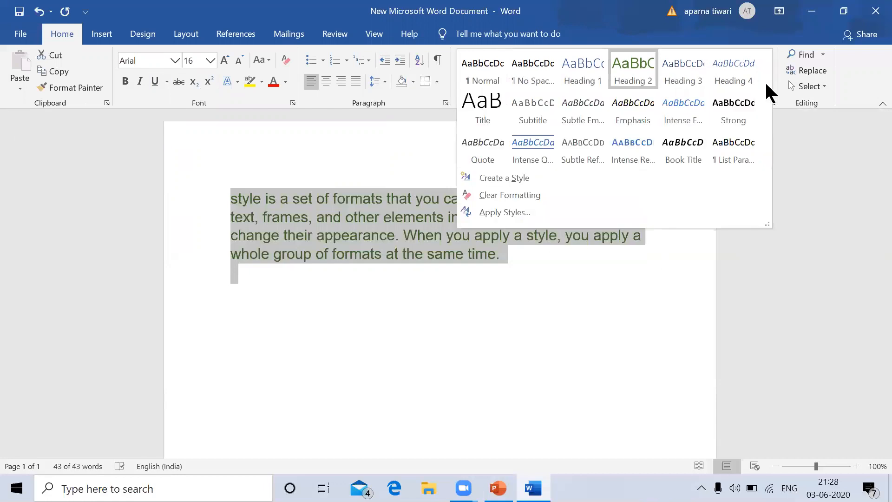
pyautogui.click(504, 177)
pyautogui.click(40, 47)
pyautogui.press('BackSpace')
pyautogui.press('BackSpace')
pyautogui.press('BackSpace')
pyautogui.press('BackSpace')
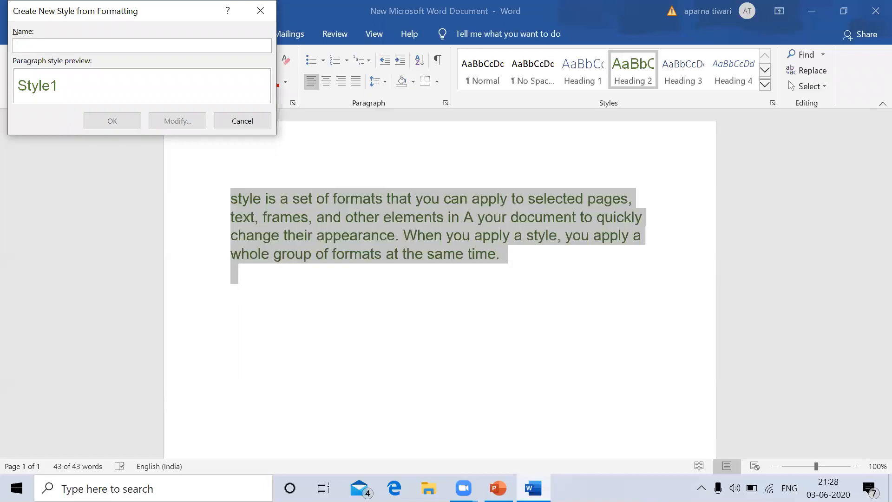
pyautogui.write('mystyle')
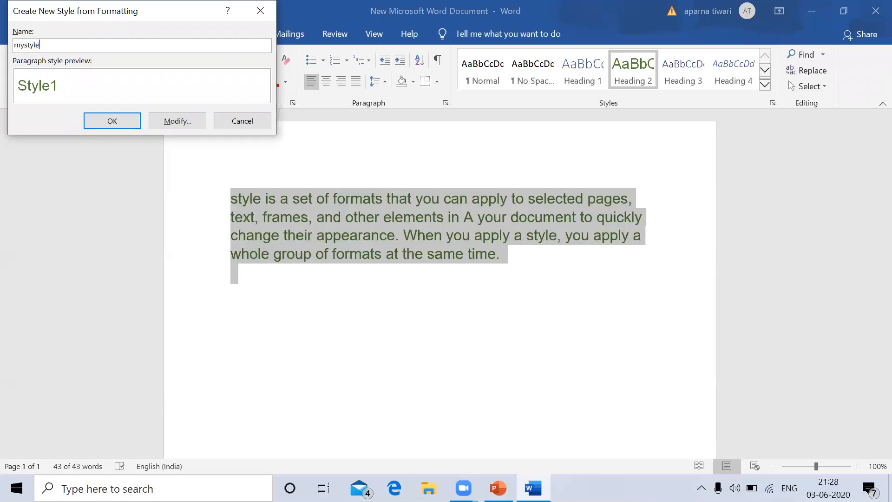
# Step: Open the full settings of the new mystyle style and set its font to Algerian at 20 pt
pyautogui.click(176, 121)
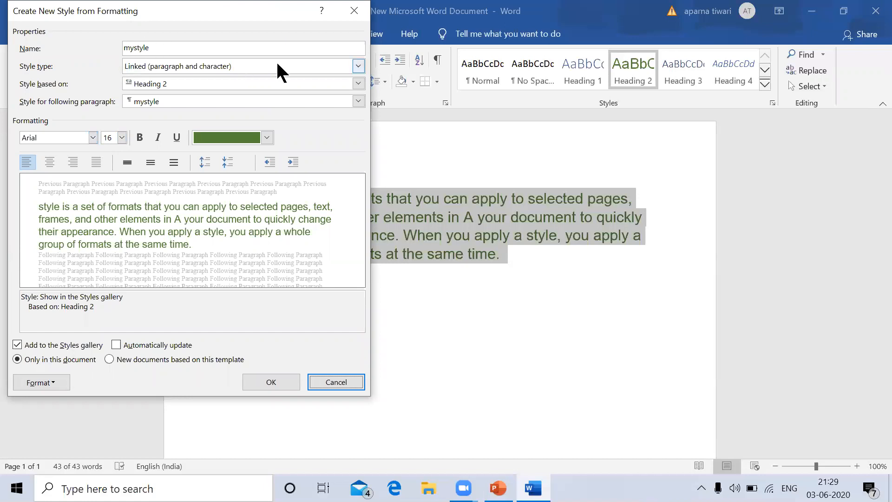
pyautogui.click(360, 66)
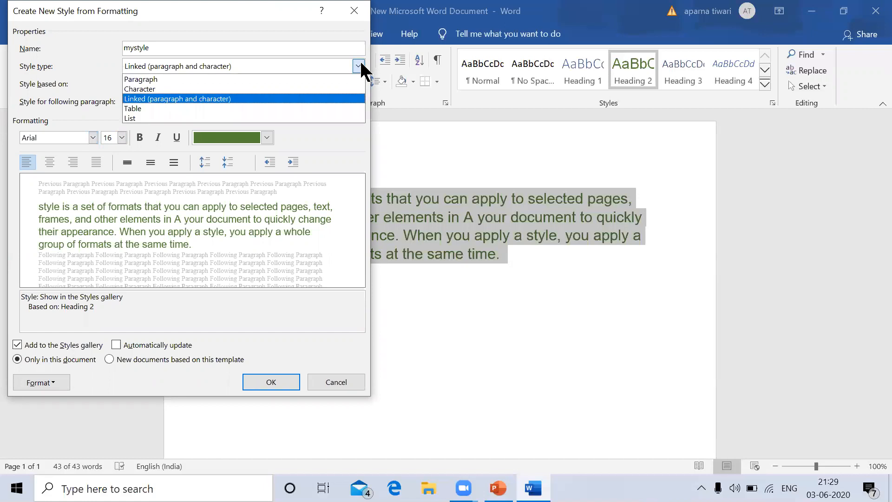
pyautogui.click(360, 66)
pyautogui.click(93, 138)
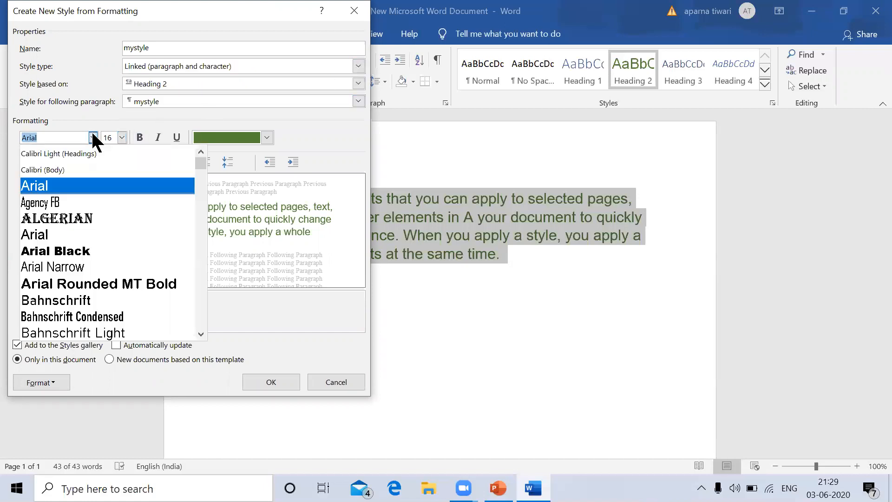
pyautogui.click(88, 221)
pyautogui.click(122, 137)
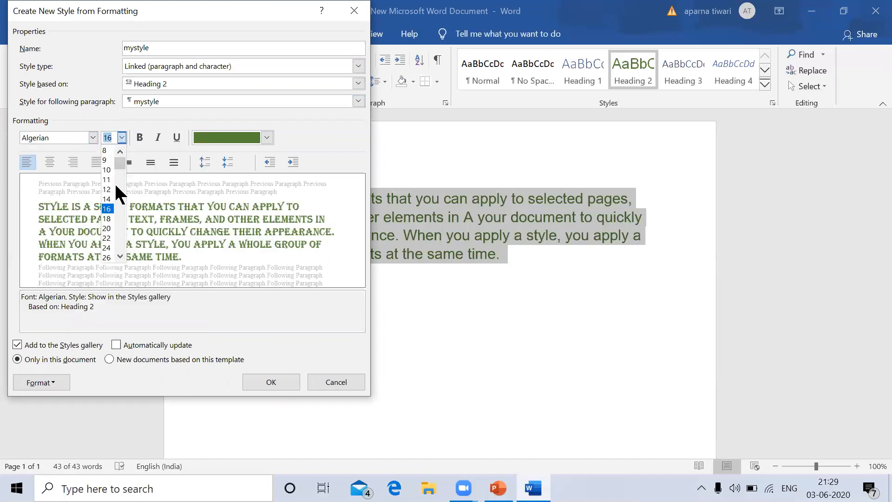
pyautogui.click(107, 230)
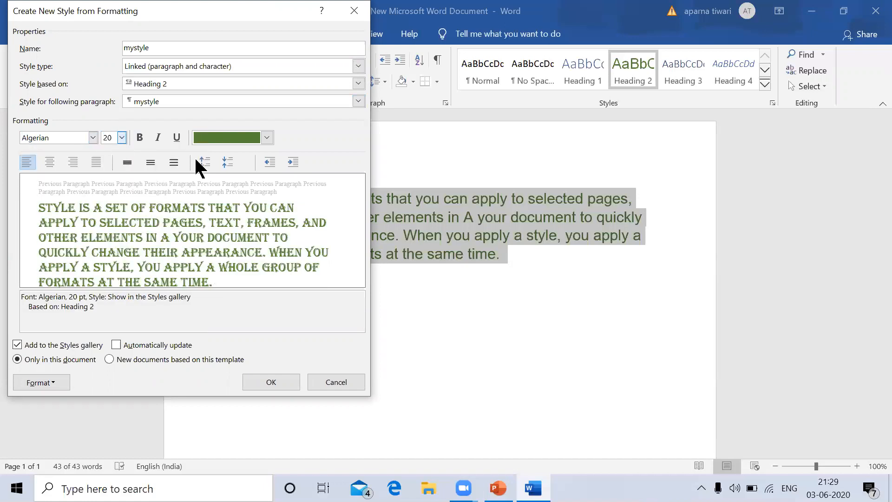
# Step: Make mystyle bold with a standard red font color, and create the style
pyautogui.click(140, 137)
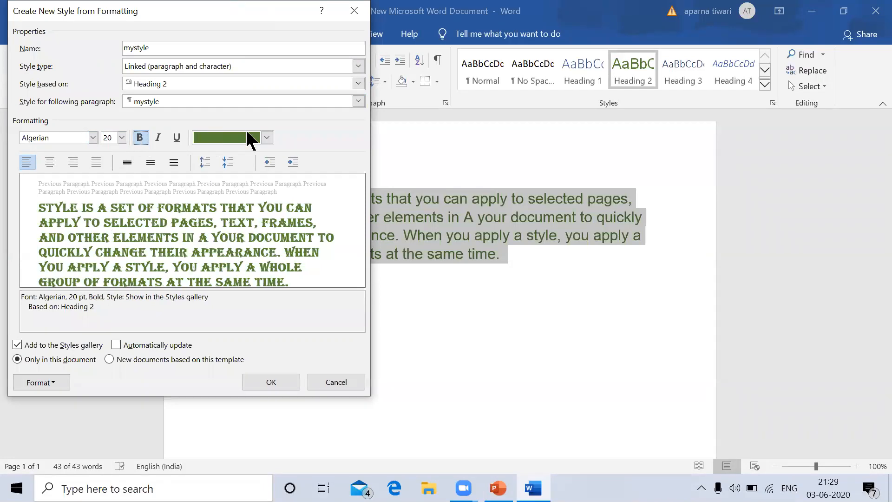
pyautogui.click(267, 138)
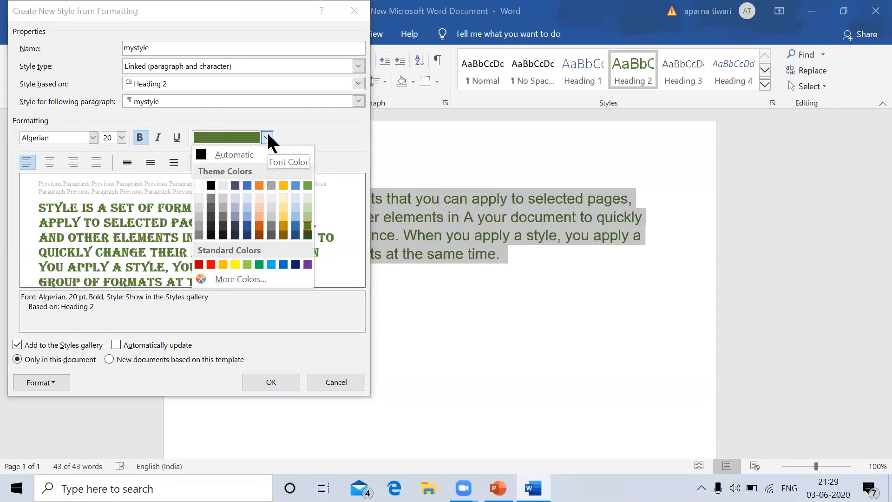
pyautogui.click(211, 265)
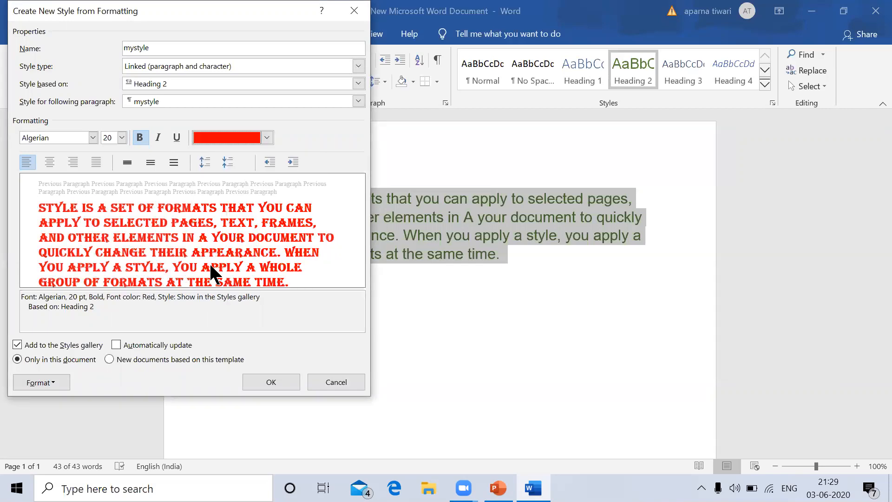
pyautogui.click(271, 382)
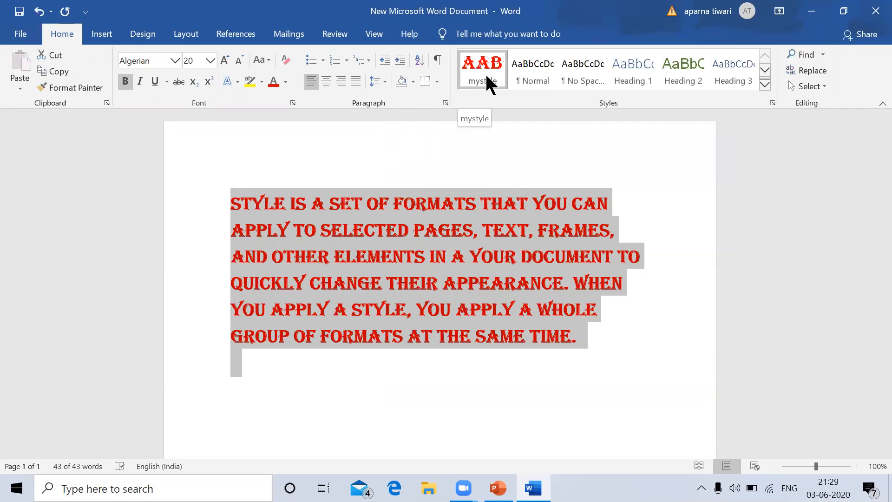
# Step: Apply the Normal style to the whole text, and reapply mystyle to it
pyautogui.click(533, 79)
pyautogui.hotkey('ctrl', 'a')
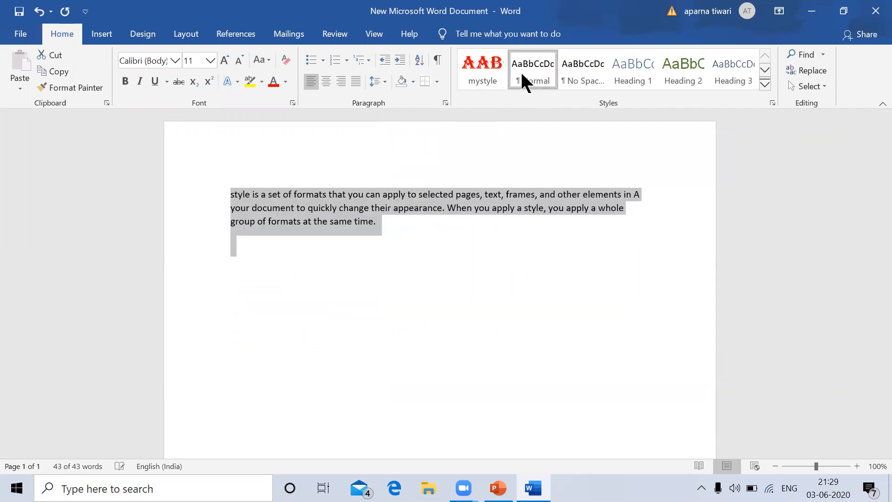
pyautogui.click(479, 82)
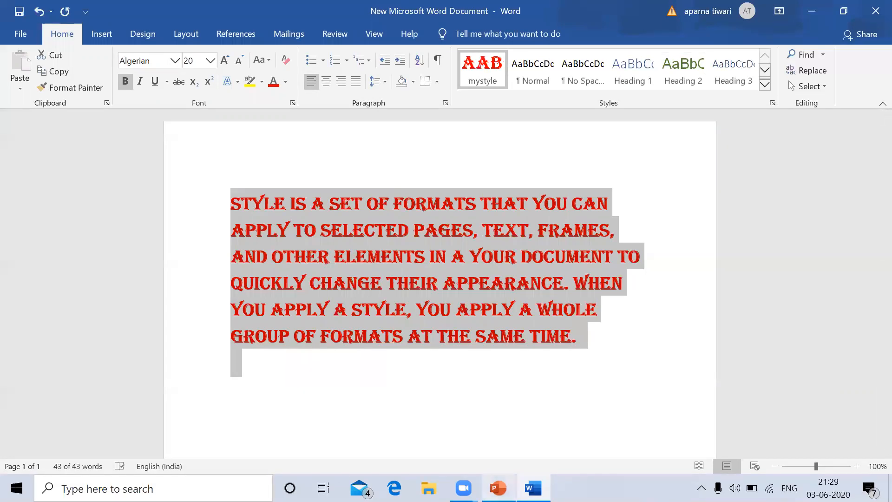
# Step: Switch to the PowerPoint slide show, advance to the slide on inserting graphical objects and illustrations, and return to the Word document
pyautogui.click(498, 488)
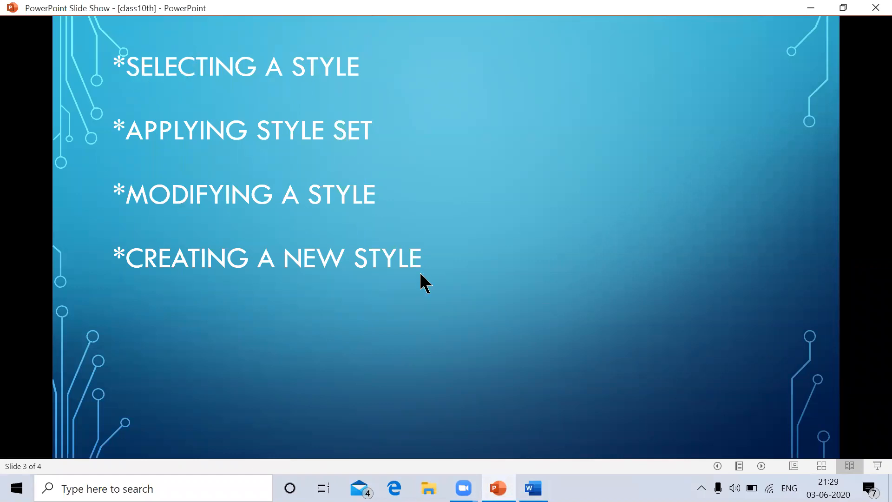
pyautogui.click(572, 233)
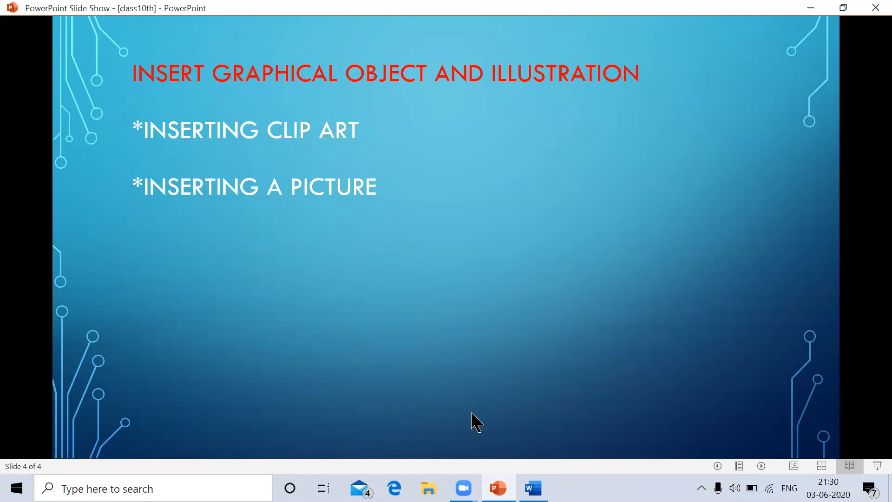
pyautogui.moveTo(533, 487)
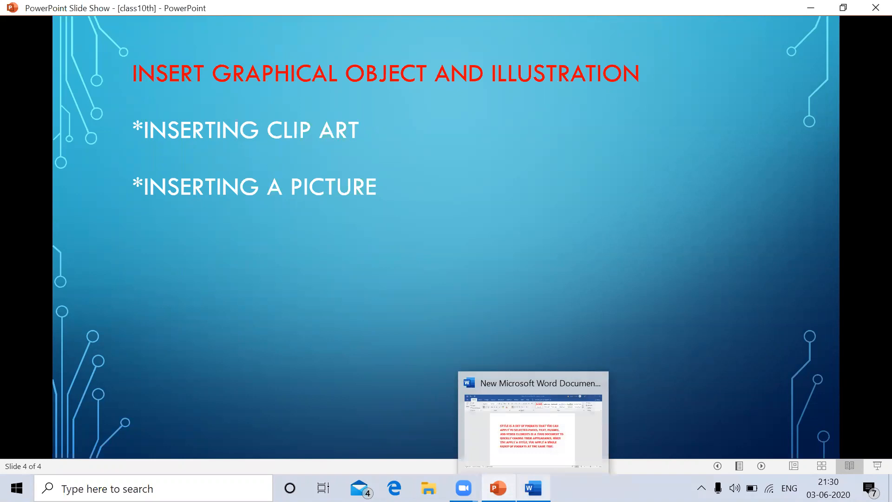
pyautogui.click(534, 428)
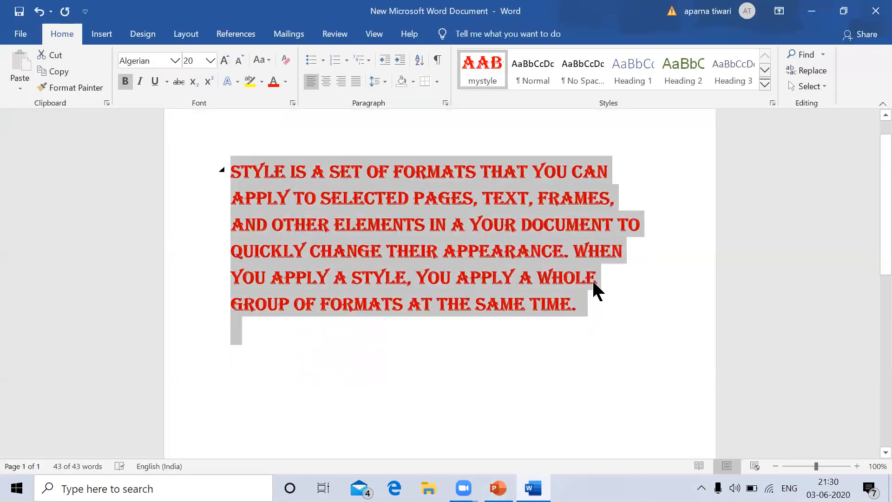
# Step: Insert the picture th (1) from the Saved Pictures folder on this device into the empty line below the paragraph
pyautogui.scroll(-3, 597, 284)
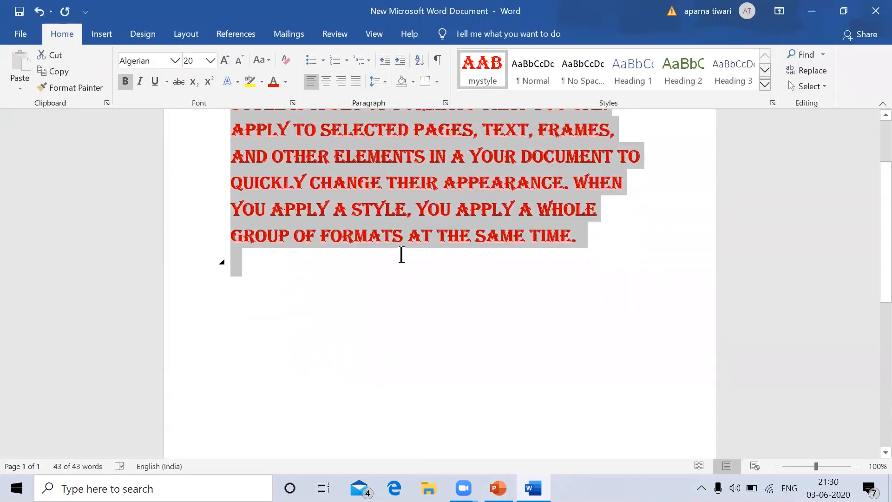
pyautogui.click(401, 254)
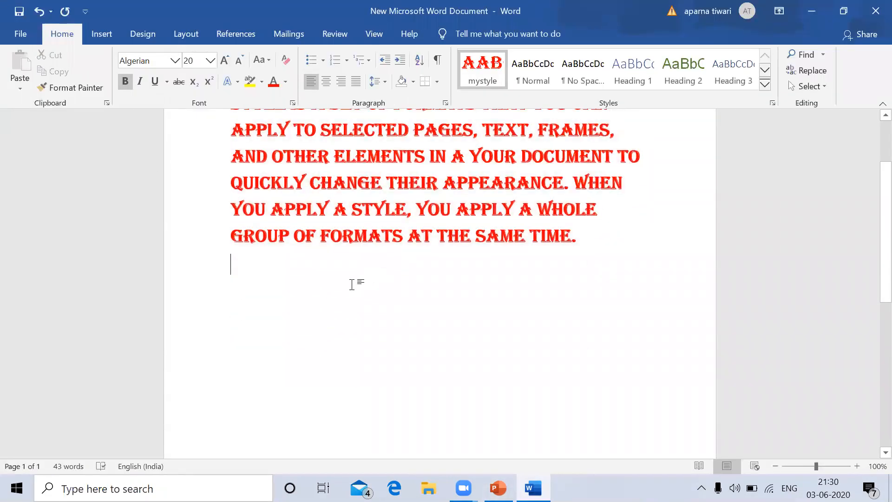
pyautogui.click(101, 36)
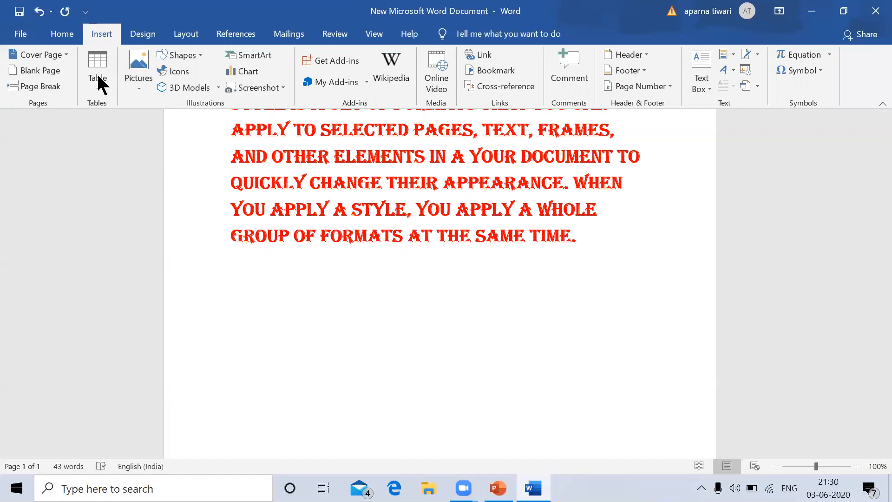
pyautogui.click(133, 82)
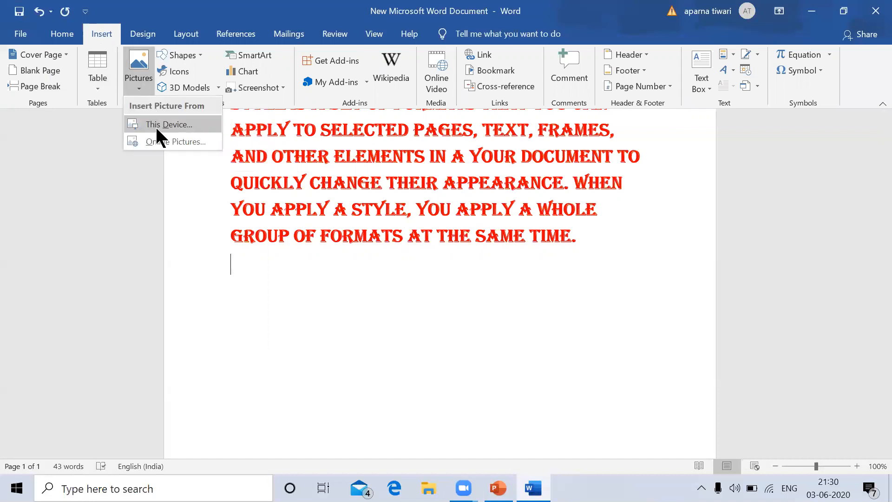
pyautogui.click(188, 127)
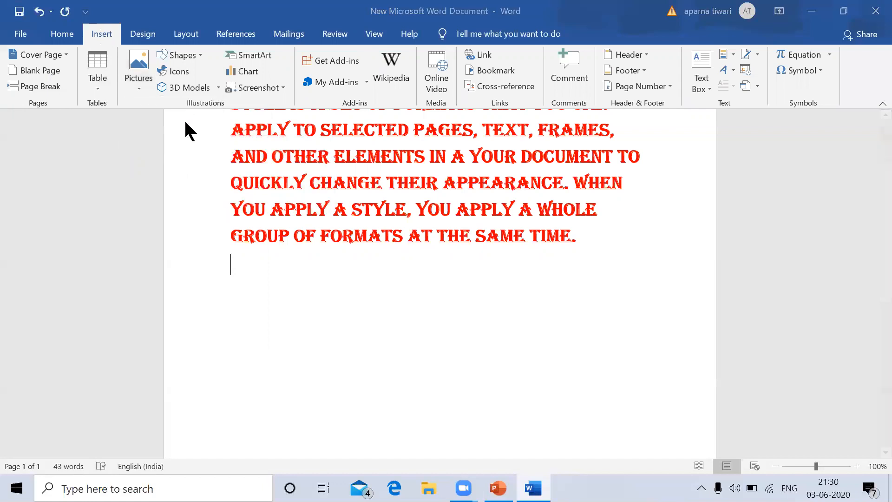
pyautogui.click(235, 125)
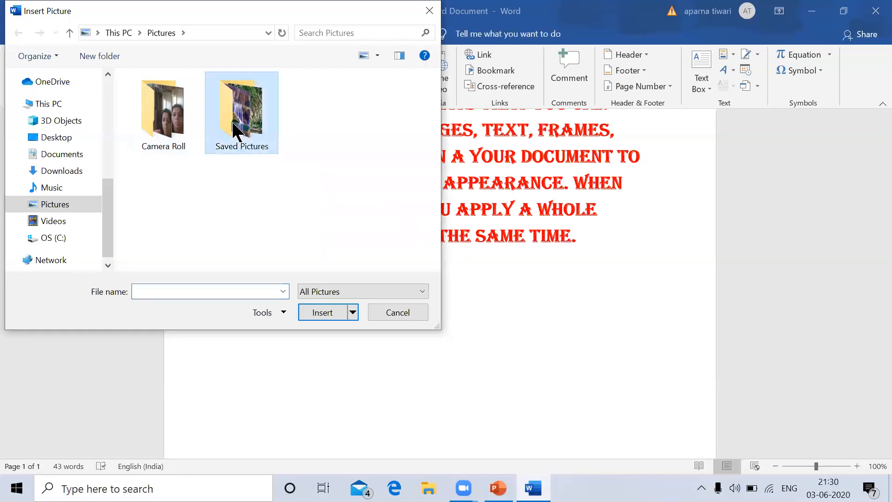
pyautogui.doubleClick(247, 127)
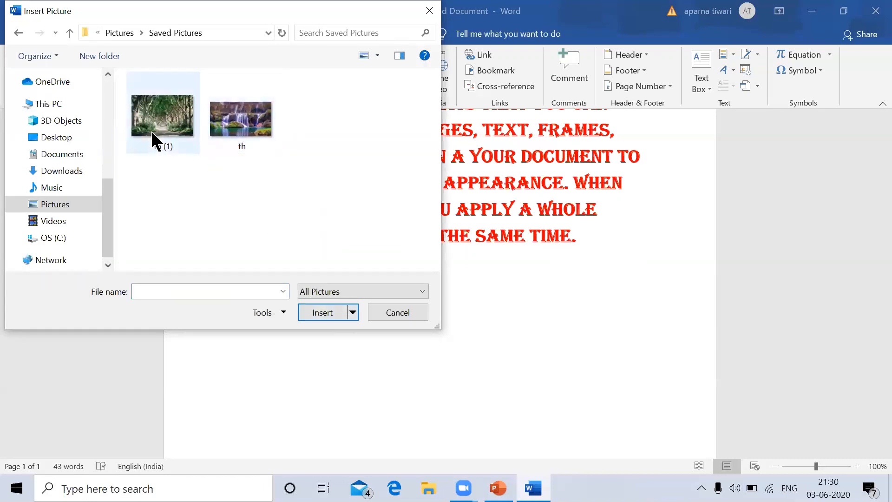
pyautogui.click(175, 132)
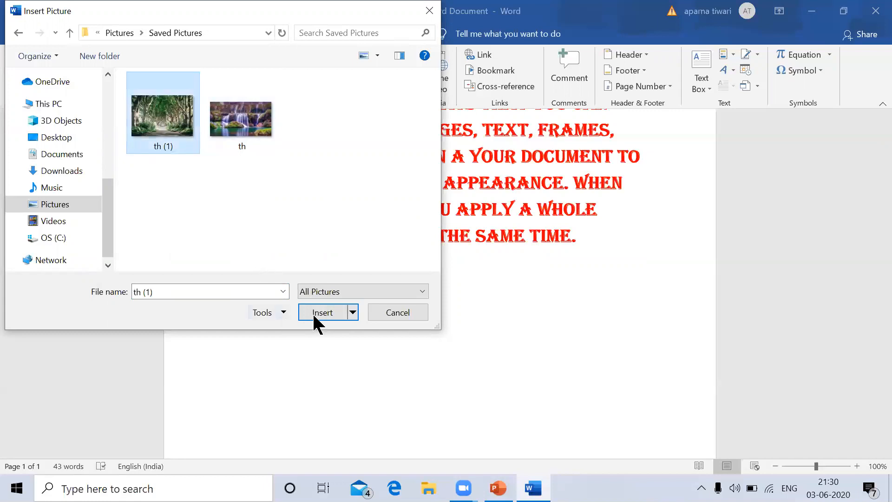
pyautogui.click(326, 312)
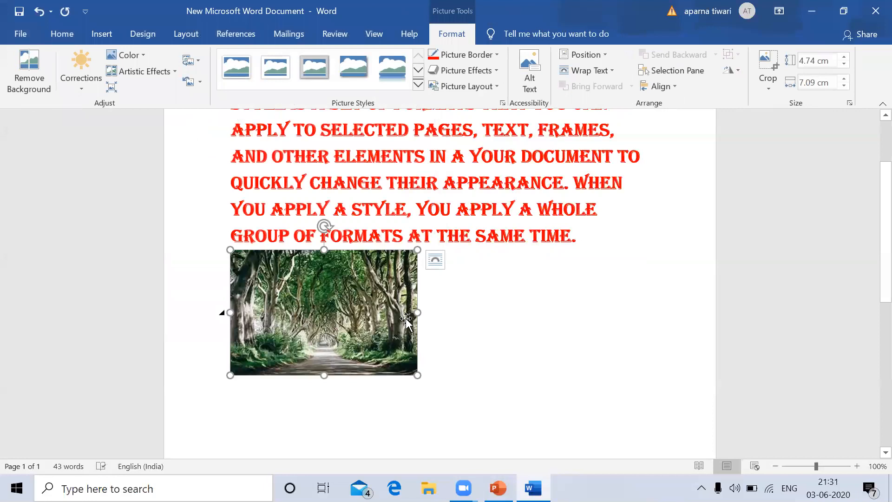
# Step: Stretch the inserted picture to about 8.87 cm wide and 6.54 cm high
pyautogui.moveTo(418, 312); pyautogui.dragTo(465, 313)
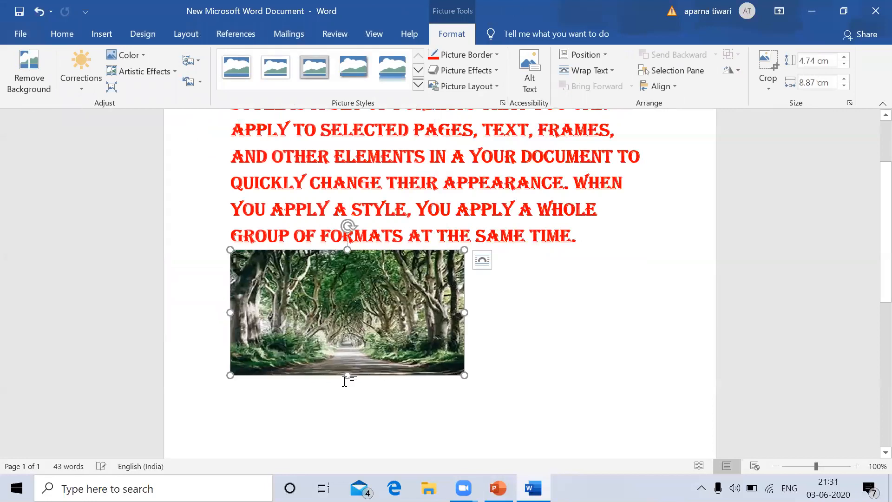
pyautogui.moveTo(348, 375); pyautogui.dragTo(355, 422)
pyautogui.scroll(-1, 581, 255)
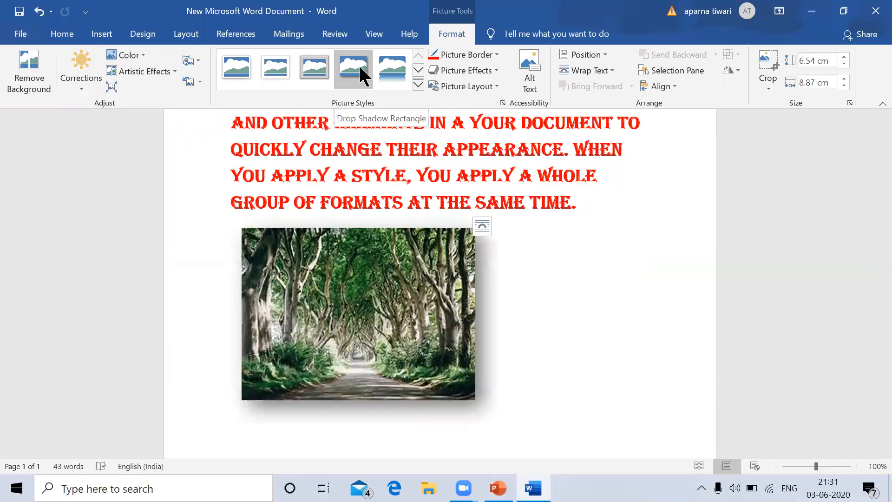
# Step: Apply the grey metallic frame picture style to the forest picture and color its border standard red
pyautogui.click(309, 76)
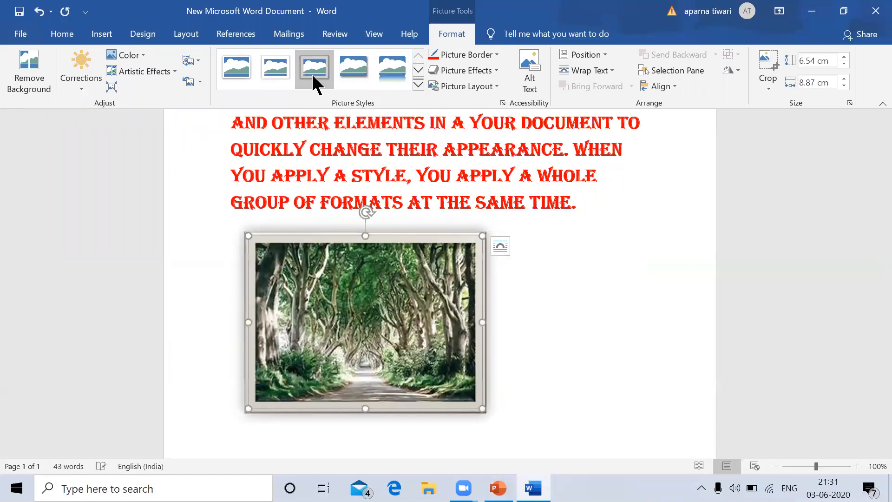
pyautogui.click(497, 55)
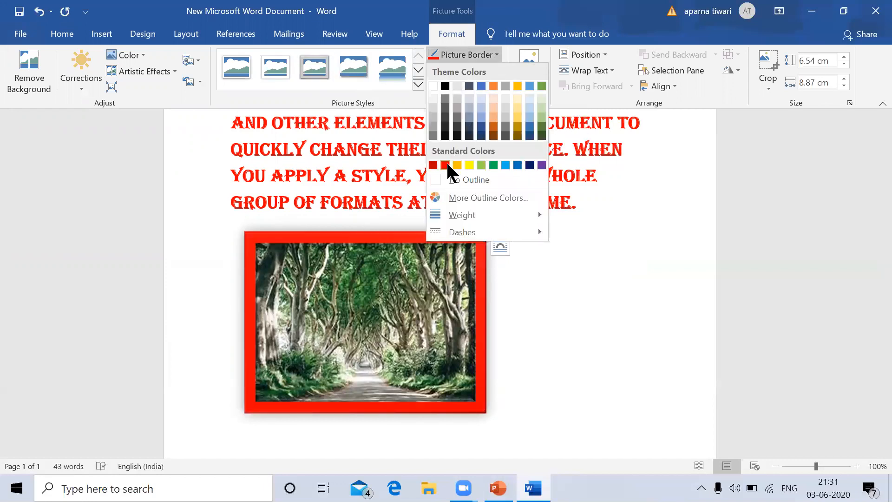
pyautogui.click(447, 164)
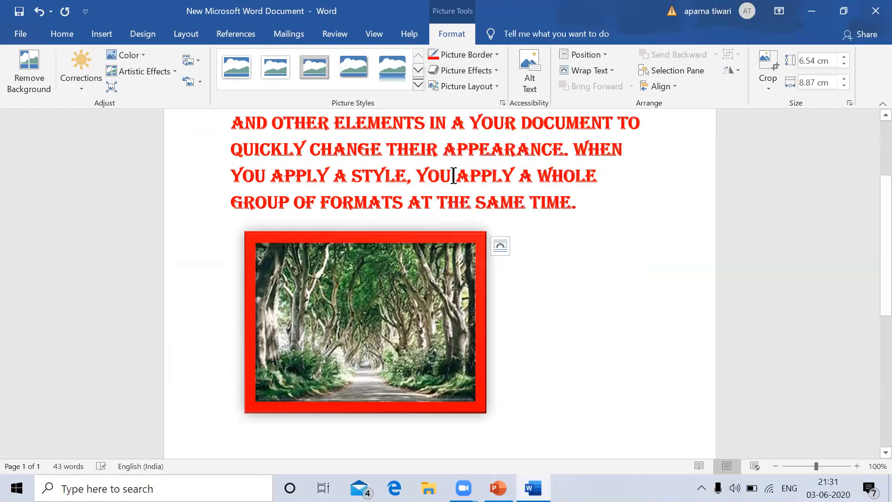
# Step: Set the weight of the picture's red border to 4½ pt
pyautogui.click(496, 55)
pyautogui.moveTo(512, 214)
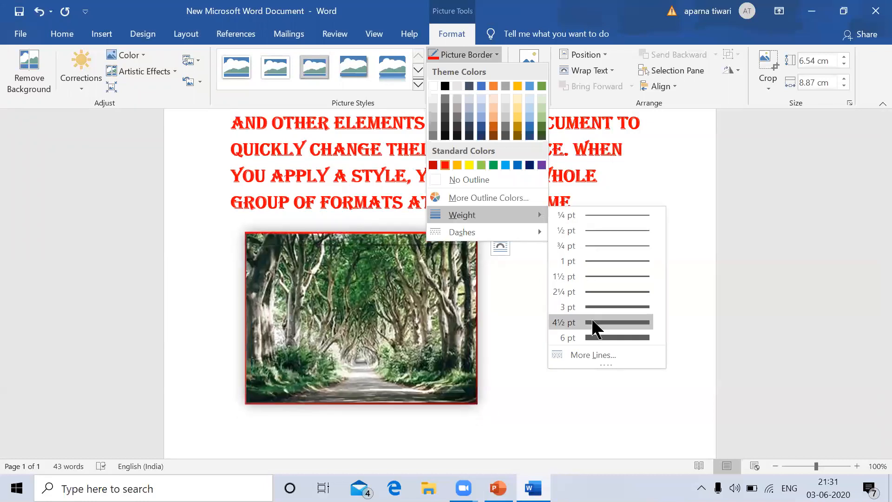
pyautogui.click(591, 328)
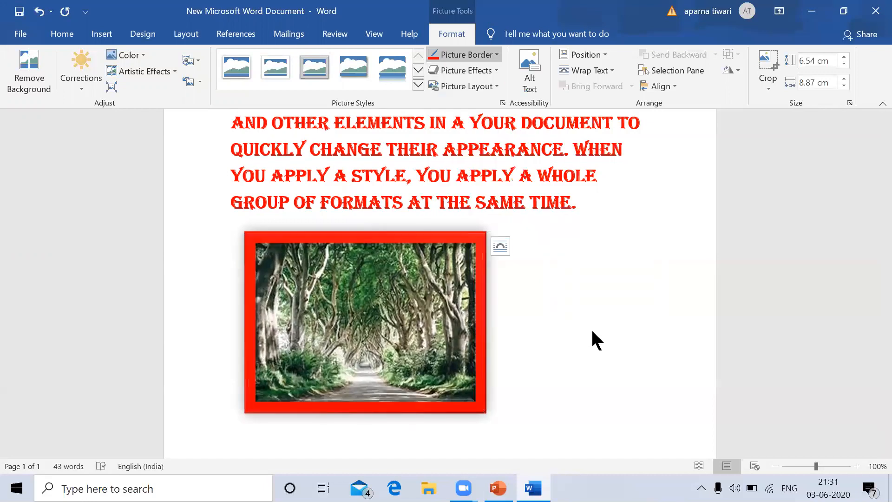
# Step: Add the largest yellow glow variation to the picture, and deselect it
pyautogui.click(492, 66)
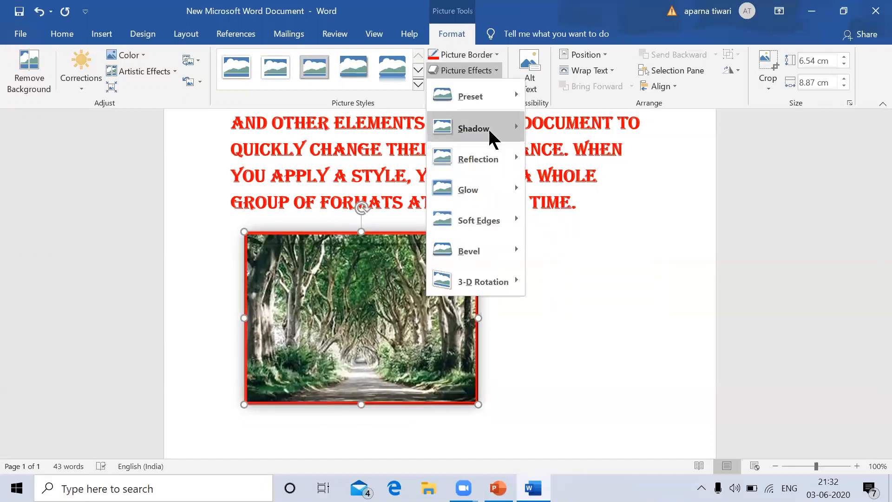
pyautogui.moveTo(495, 195)
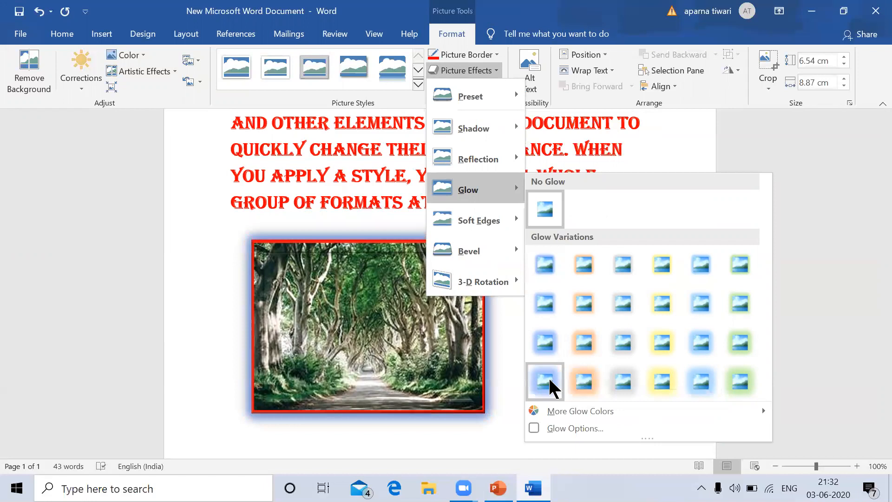
pyautogui.click(661, 379)
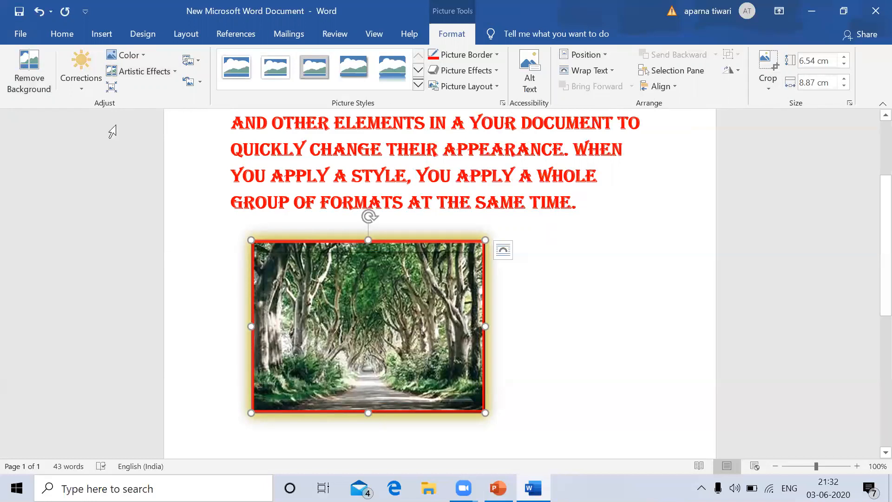
pyautogui.click(530, 288)
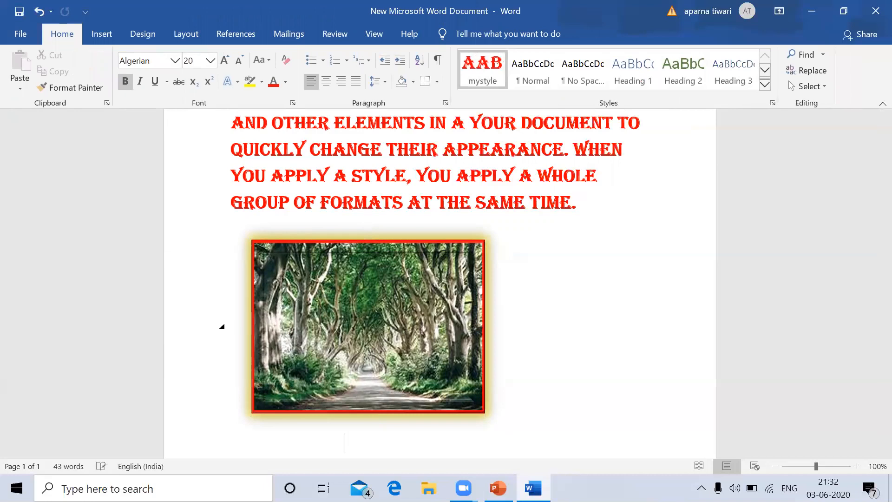
# Step: Insert the Bluetooth icon from Technology and electronics below the forest picture and stretch it to about 5.35 cm wide and 4.53 cm high
pyautogui.scroll(-1, 345, 442)
pyautogui.scroll(-6, 440, 279)
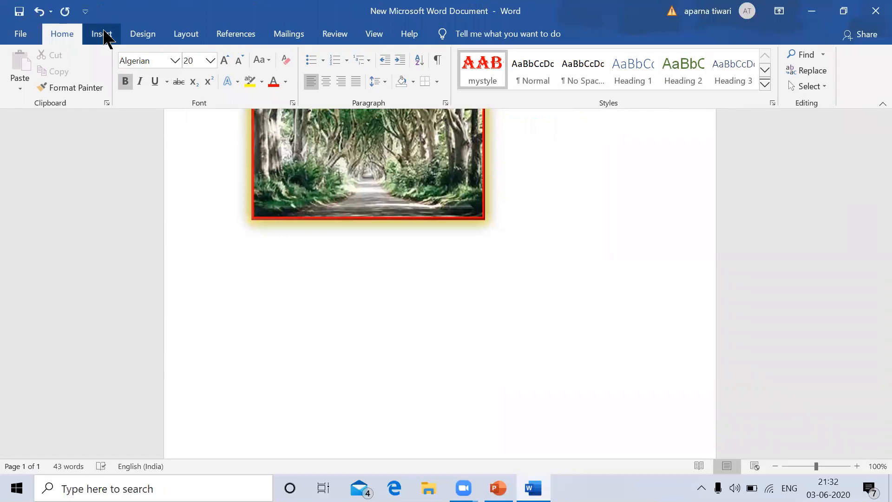
pyautogui.click(104, 36)
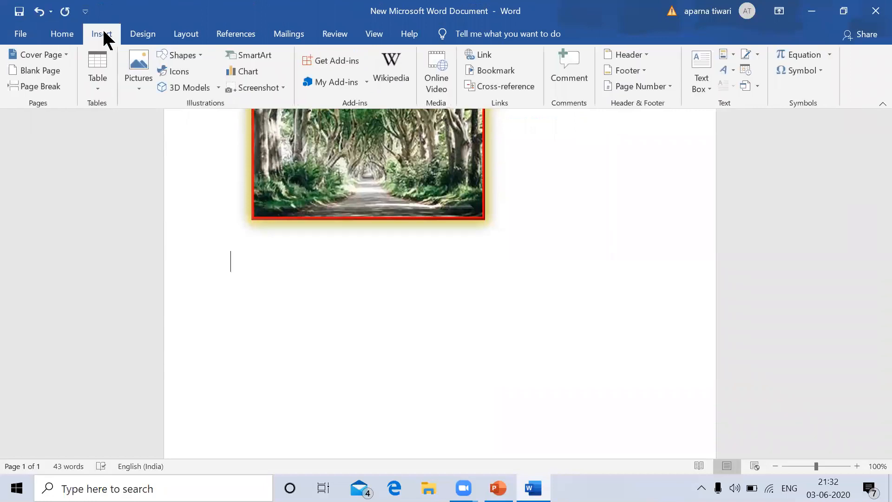
pyautogui.click(184, 74)
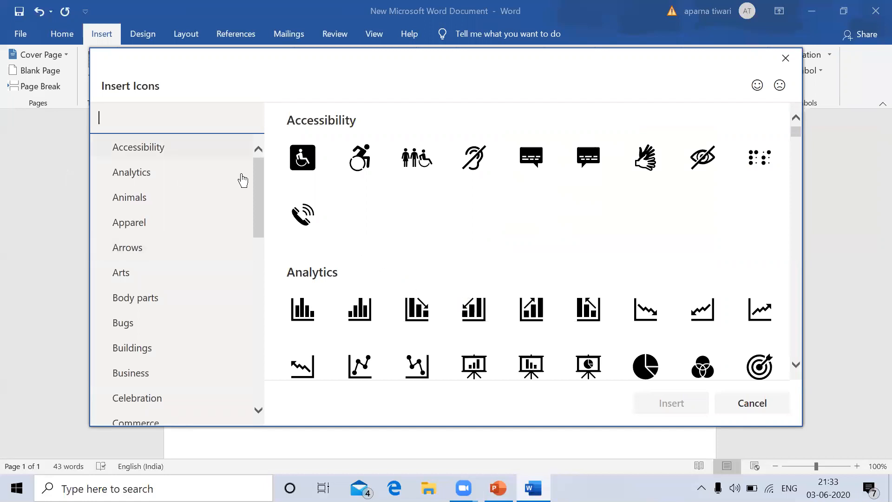
pyautogui.moveTo(257, 194); pyautogui.dragTo(252, 364)
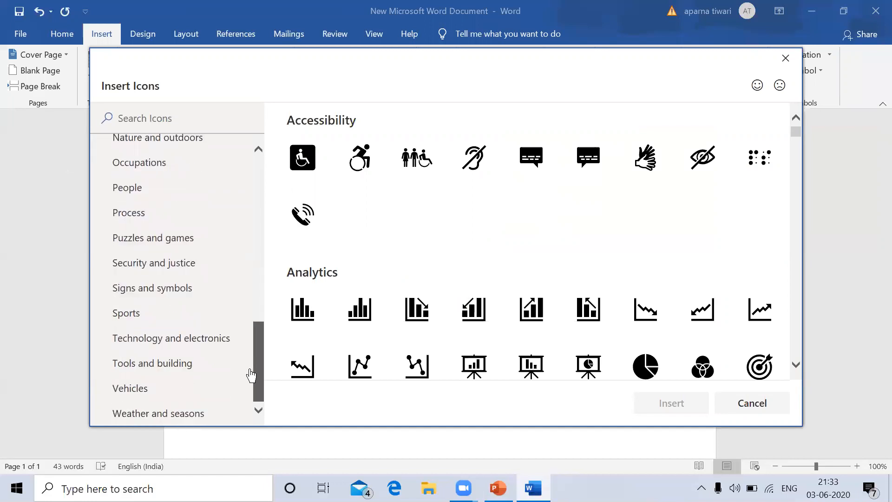
pyautogui.click(181, 342)
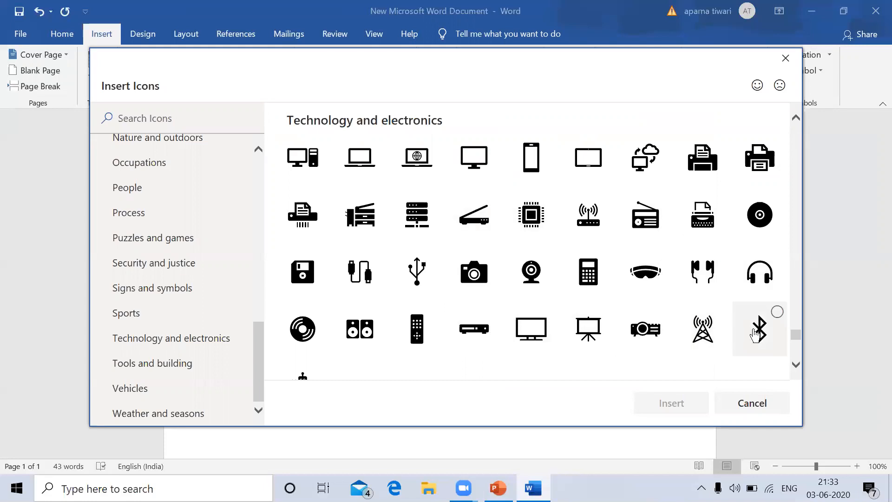
pyautogui.press('Escape')
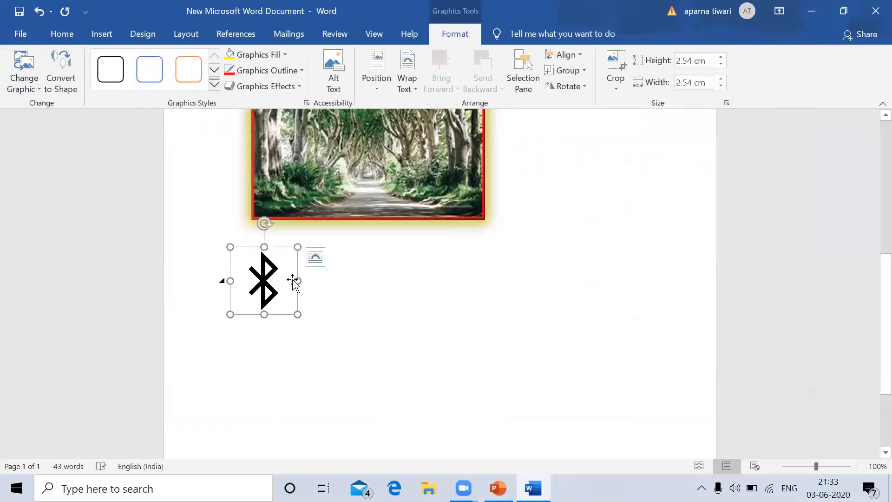
pyautogui.moveTo(296, 281); pyautogui.dragTo(371, 297)
pyautogui.moveTo(303, 317); pyautogui.dragTo(300, 366)
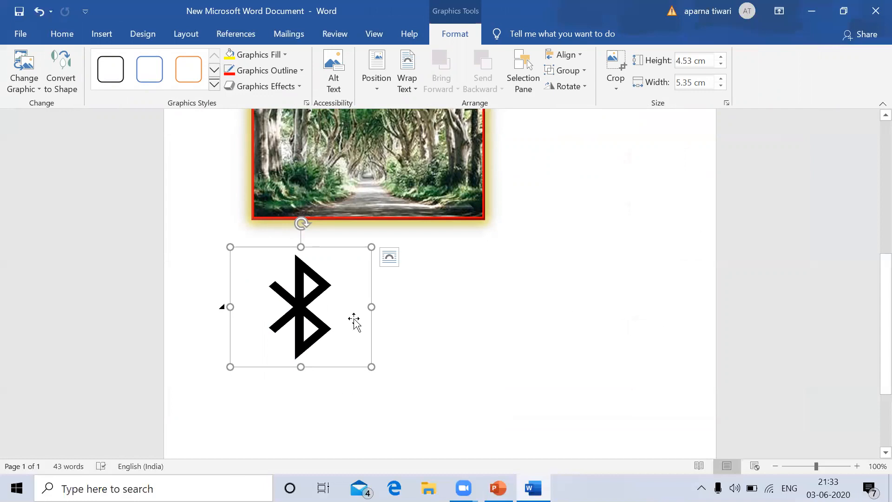
# Step: Fill the Bluetooth icon with standard red and give it a standard yellow outline
pyautogui.click(233, 60)
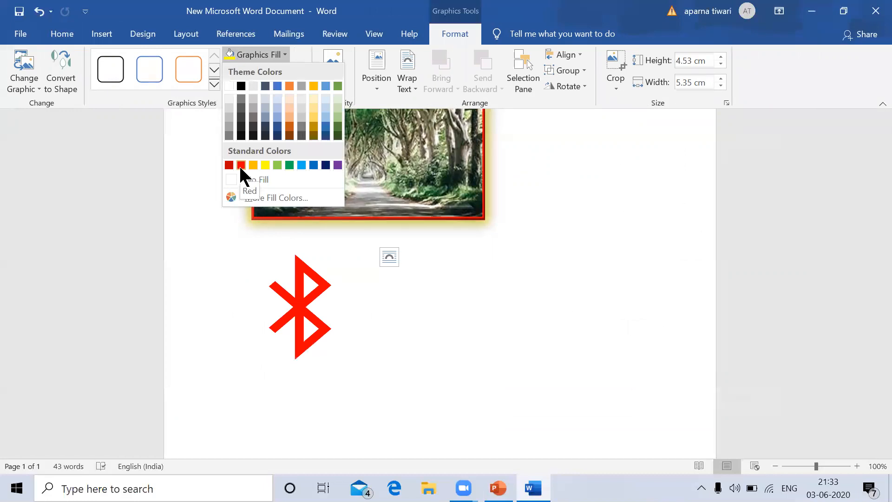
pyautogui.click(241, 165)
pyautogui.click(291, 69)
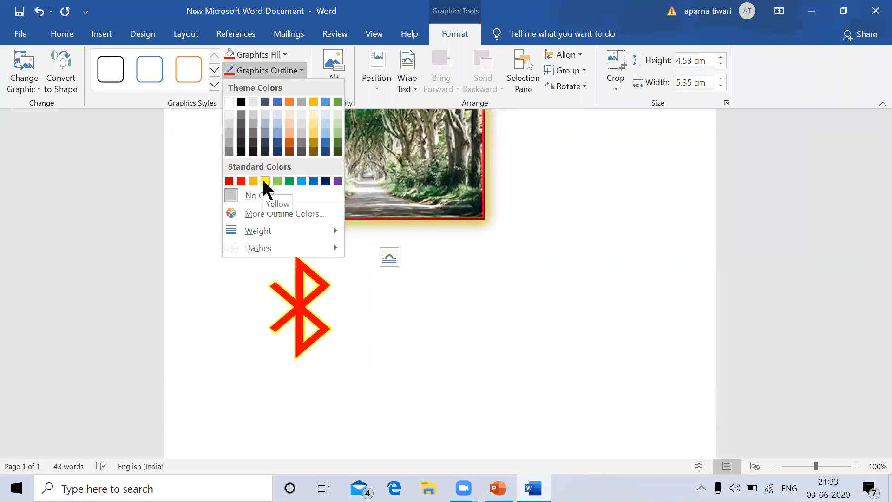
pyautogui.click(264, 181)
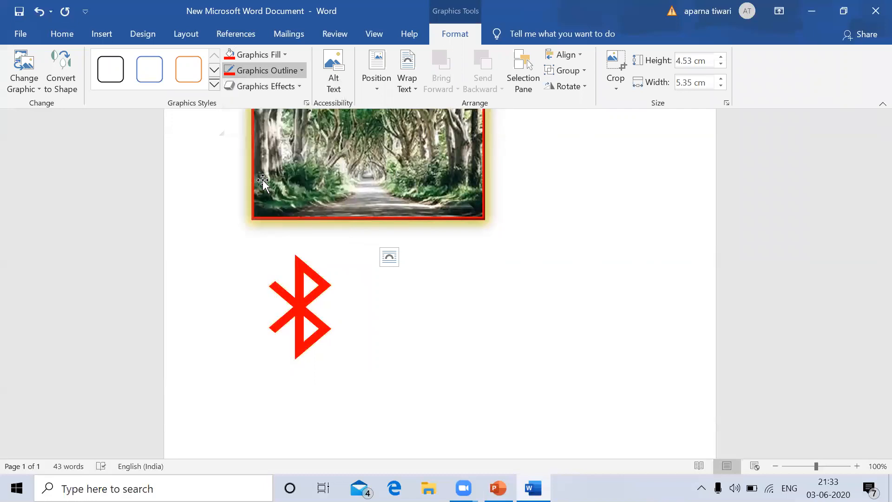
# Step: Apply the first reflection variation to the Bluetooth icon
pyautogui.click(298, 83)
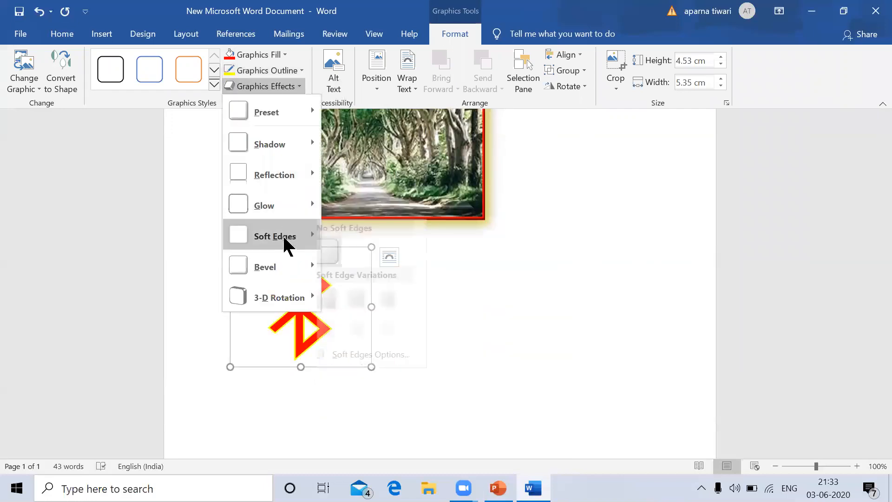
pyautogui.moveTo(289, 177)
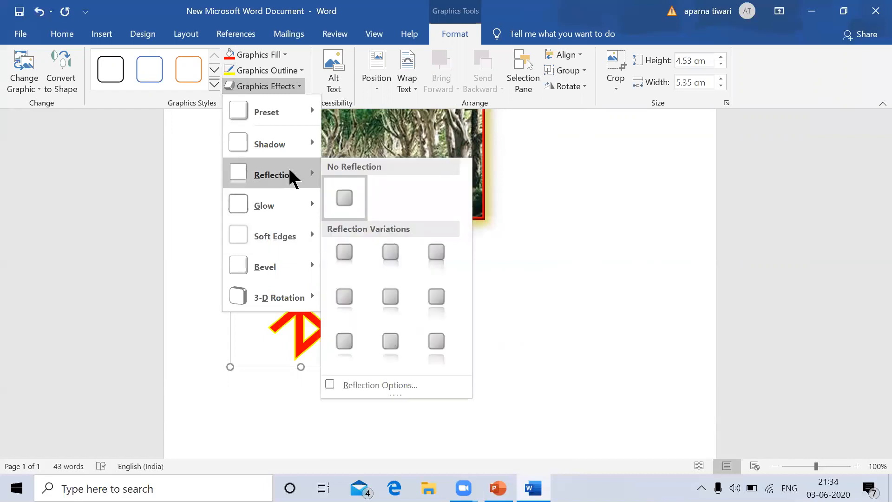
pyautogui.click(341, 255)
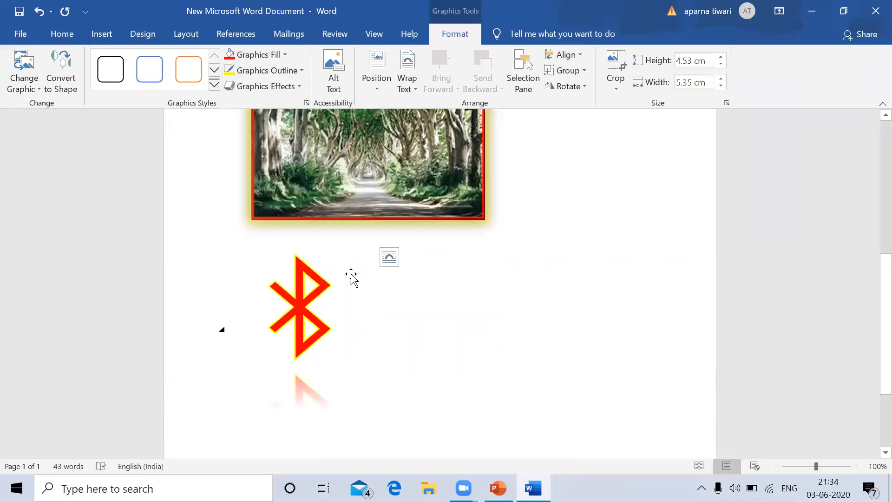
# Step: Browse the online 3D model categories and open the Robots category
pyautogui.scroll(-1, 345, 384)
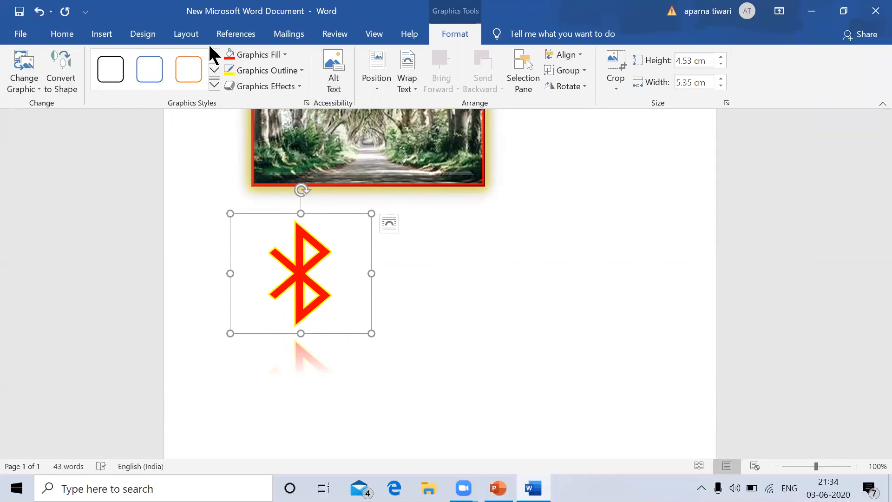
pyautogui.click(97, 33)
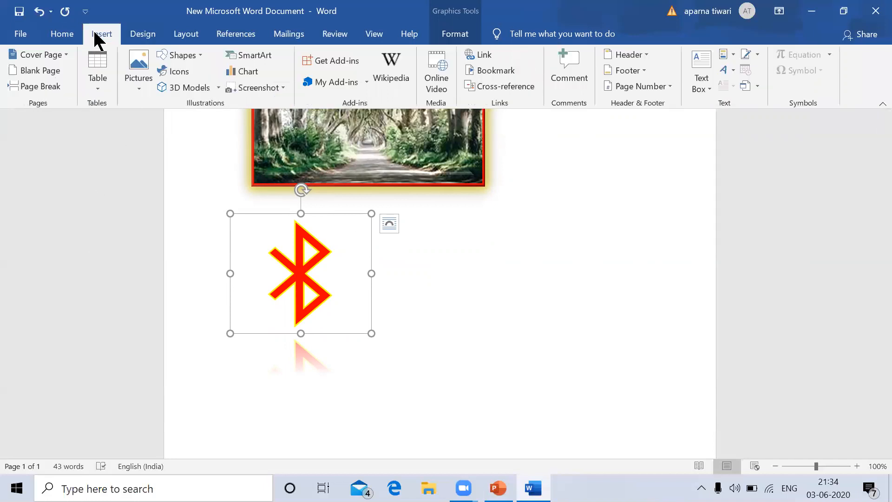
pyautogui.click(187, 88)
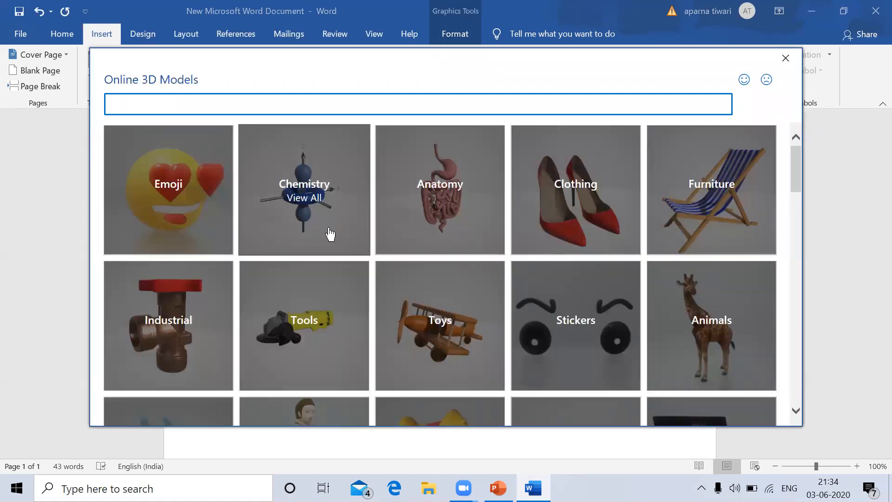
pyautogui.scroll(-1, 329, 234)
pyautogui.scroll(-3, 330, 235)
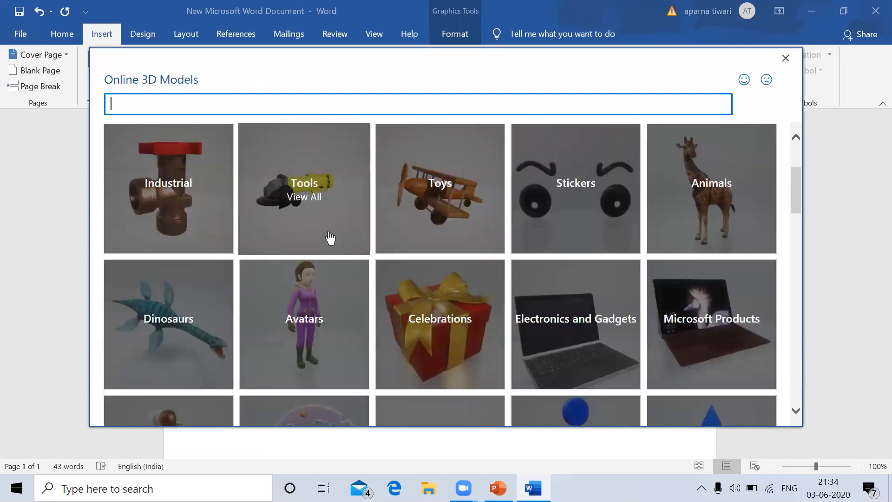
pyautogui.scroll(-1, 330, 238)
pyautogui.scroll(-2, 330, 238)
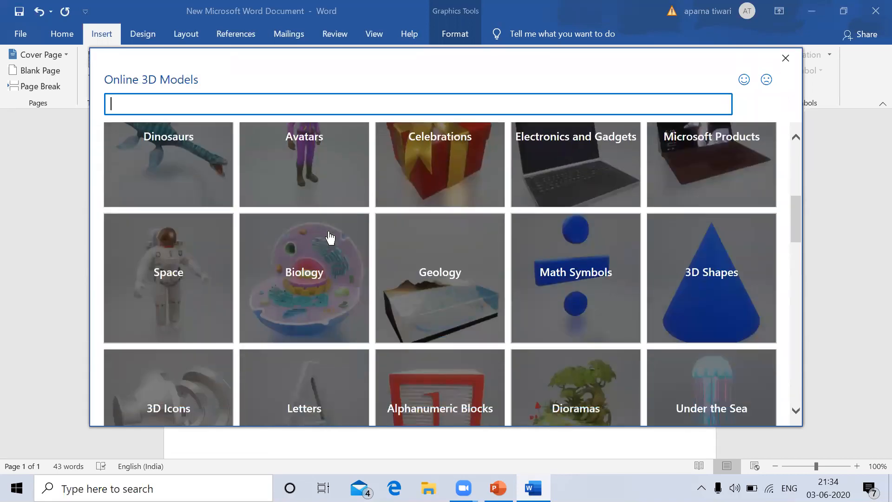
pyautogui.scroll(-6, 448, 313)
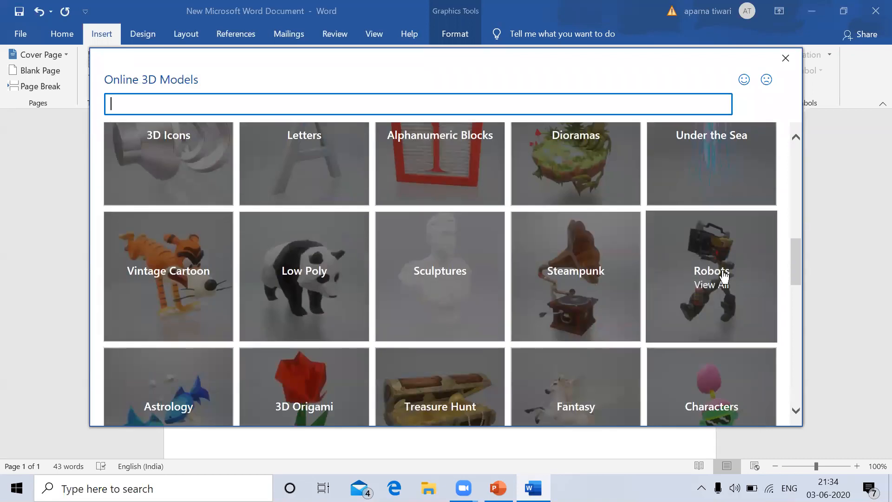
pyautogui.click(723, 276)
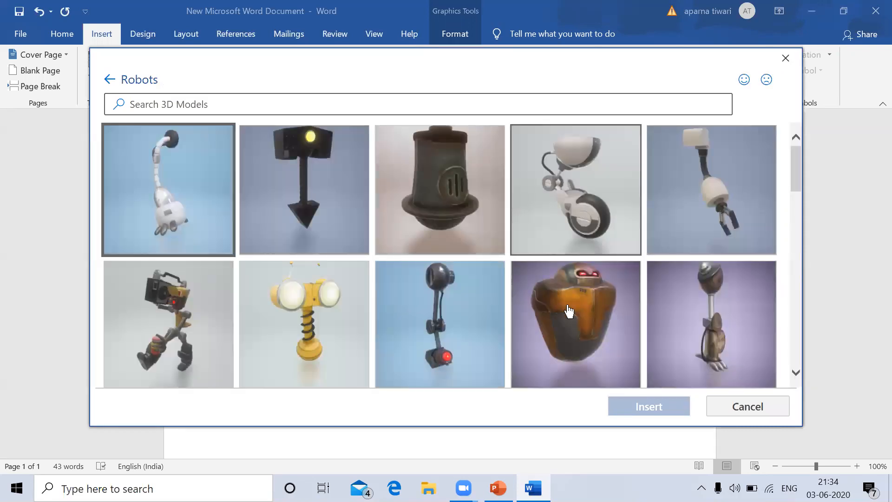
# Step: Find the grey flying saucer with red lights and three legs among the Robots models and insert it into the document
pyautogui.scroll(-1, 708, 295)
pyautogui.scroll(-8, 708, 295)
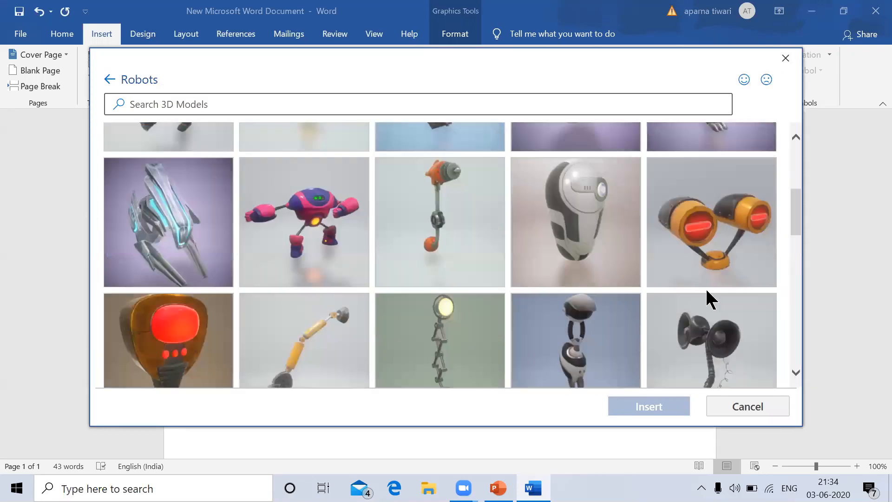
pyautogui.scroll(-4, 707, 295)
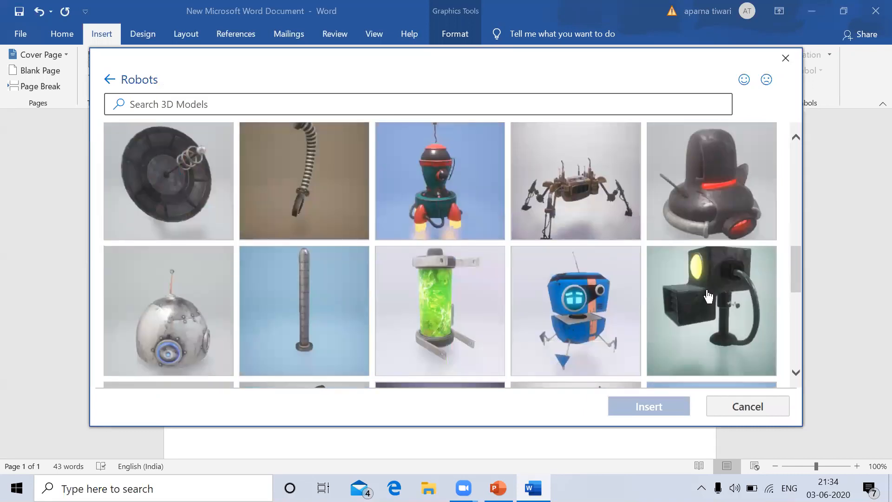
pyautogui.scroll(4, 707, 296)
pyautogui.scroll(-10, 708, 295)
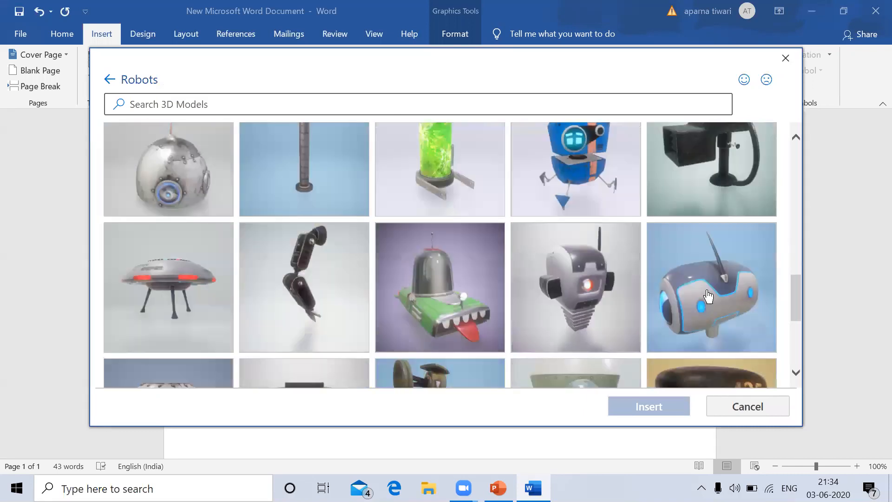
pyautogui.click(166, 260)
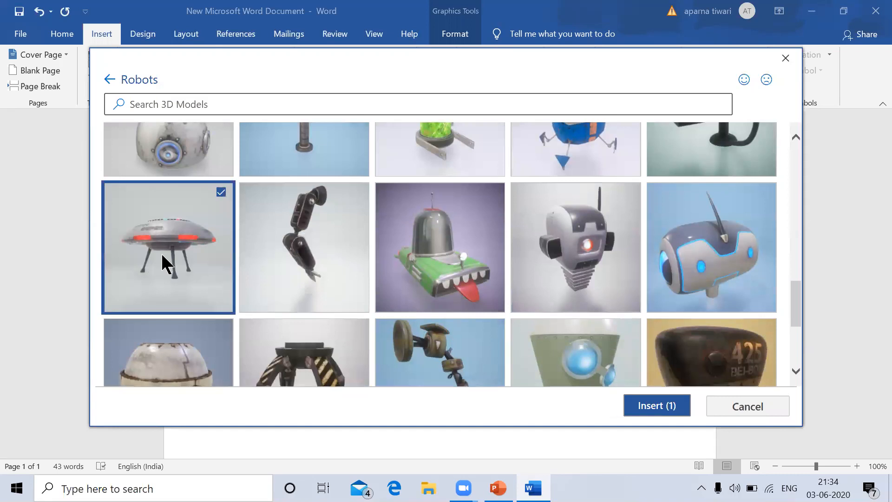
pyautogui.click(655, 407)
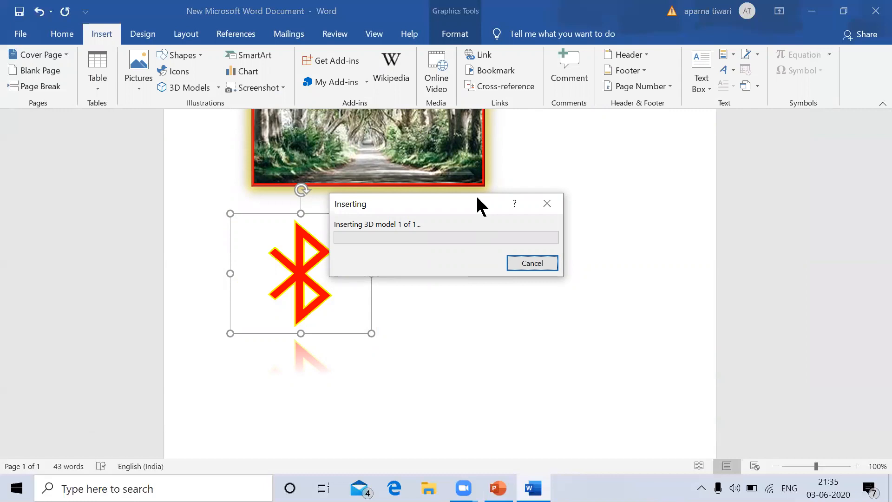
pyautogui.moveTo(479, 199); pyautogui.dragTo(561, 199)
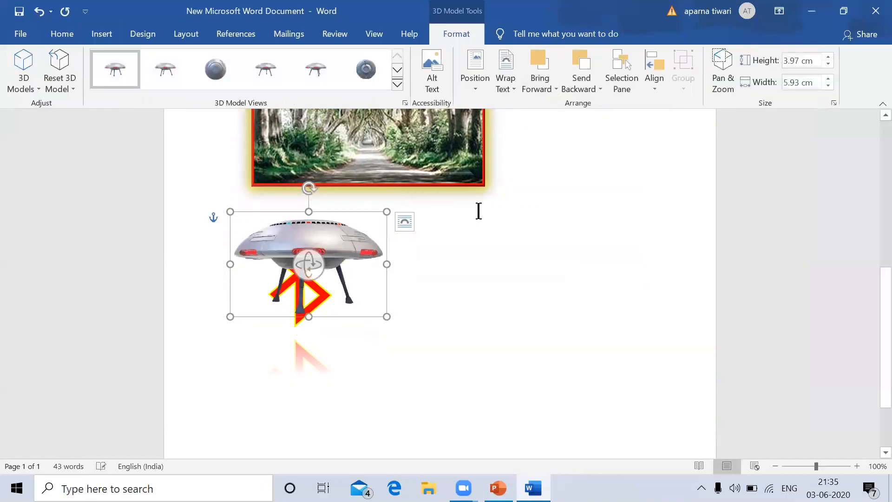
# Step: Move the flying saucer model into the empty space beside the Bluetooth icon and set it to the first preset 3D view
pyautogui.moveTo(317, 235); pyautogui.dragTo(529, 249)
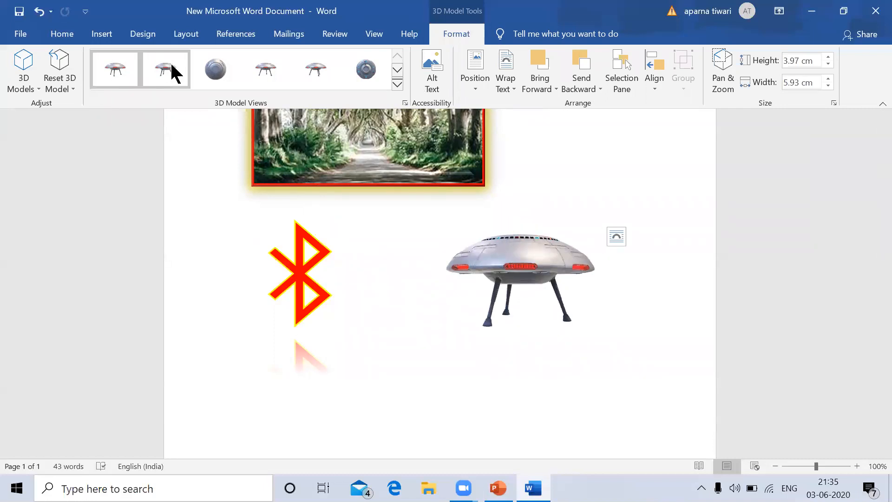
pyautogui.click(213, 74)
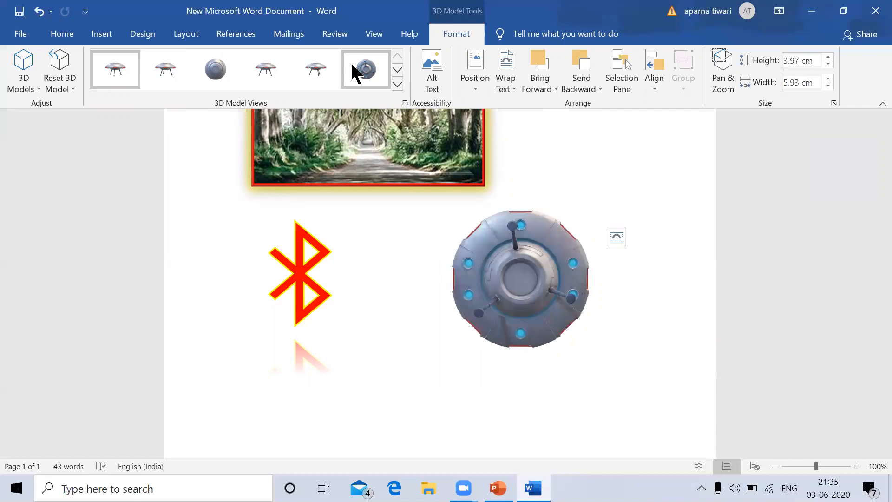
pyautogui.click(104, 81)
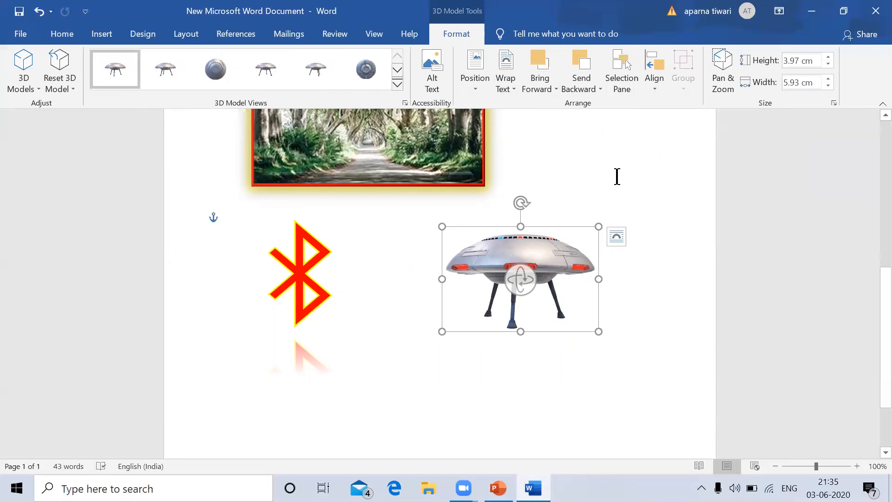
# Step: Review the styled text and inserted illustrations, checking the PowerPoint slide on inserting graphical objects and returning to the Word document
pyautogui.scroll(5, 617, 177)
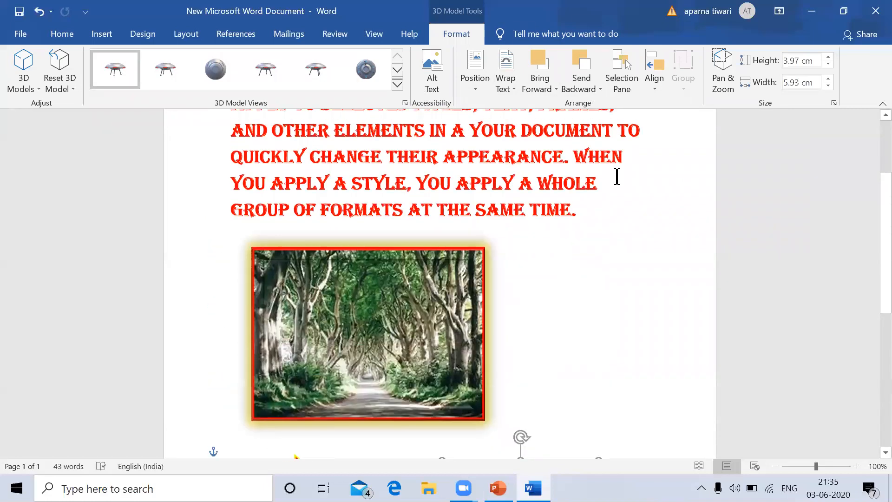
pyautogui.scroll(3, 617, 177)
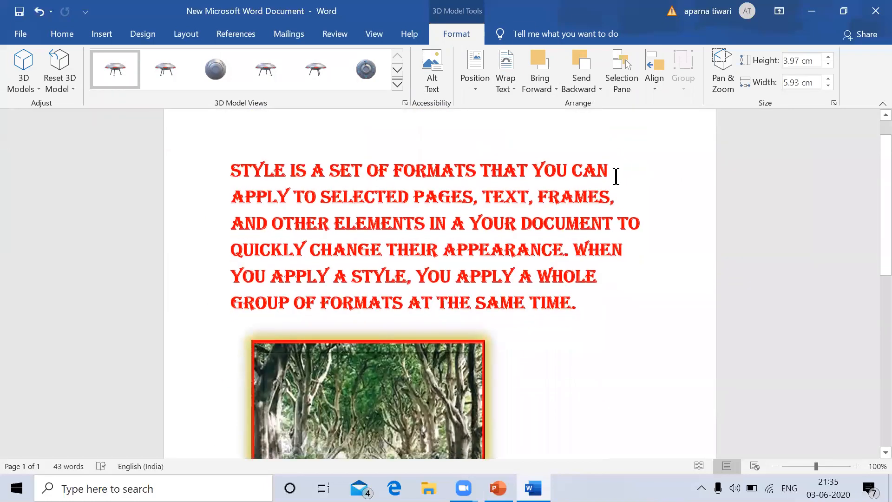
pyautogui.scroll(-1, 616, 176)
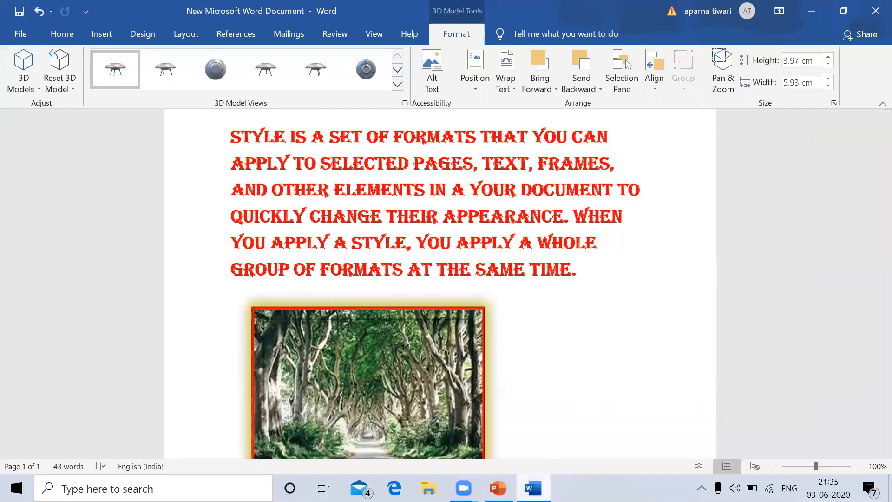
pyautogui.moveTo(533, 488)
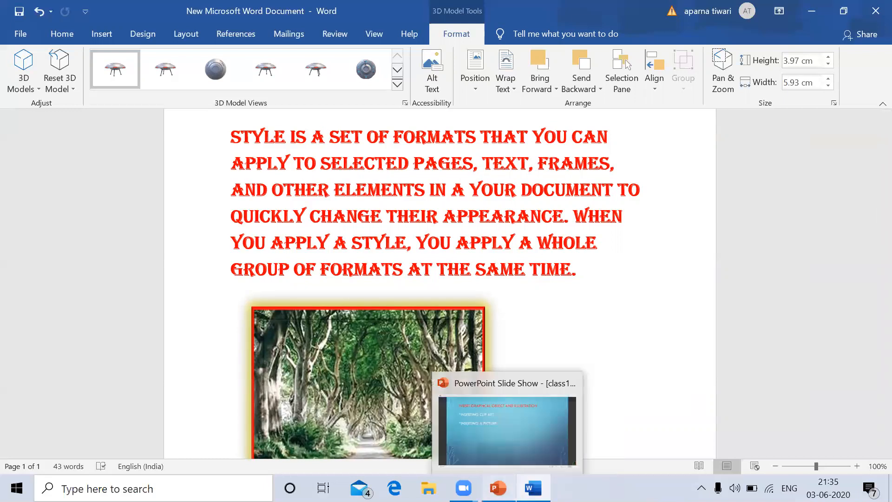
pyautogui.click(498, 488)
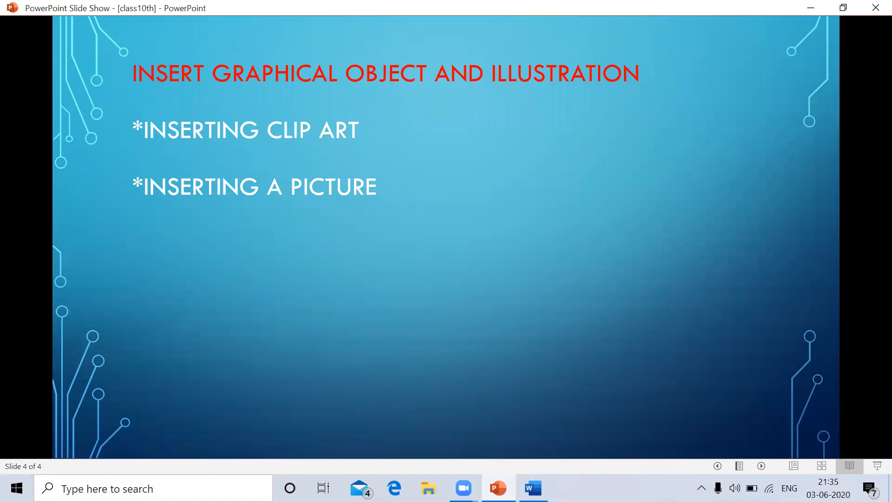
pyautogui.click(533, 488)
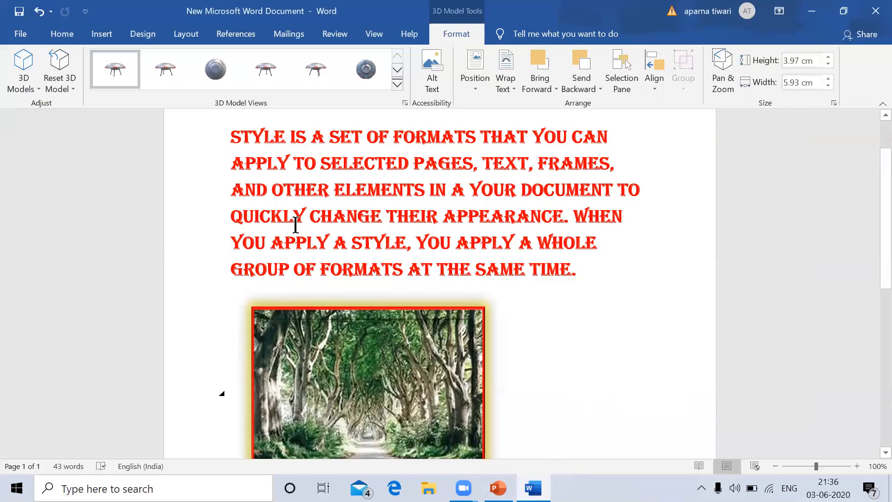
pyautogui.scroll(-2, 373, 298)
pyautogui.scroll(-2, 373, 297)
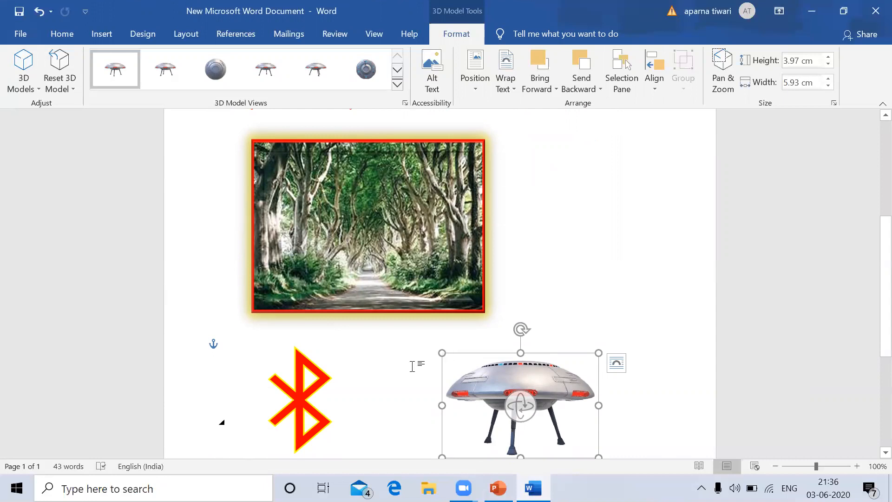
pyautogui.scroll(2, 407, 291)
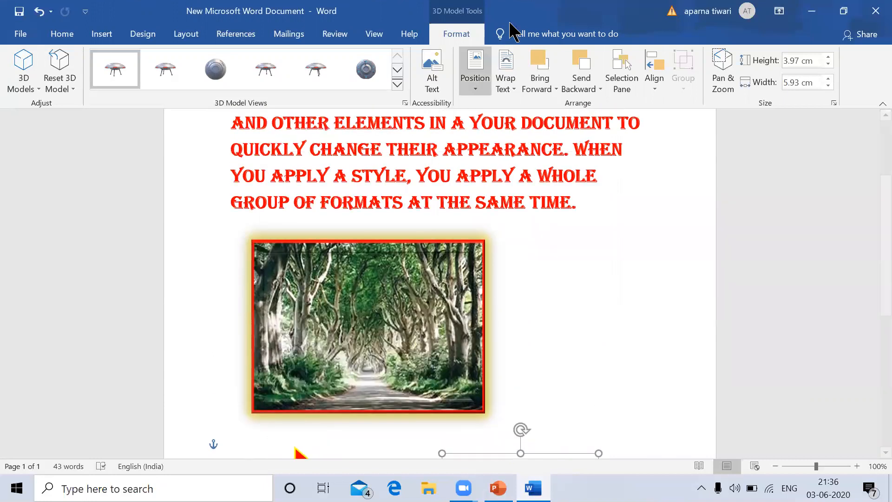